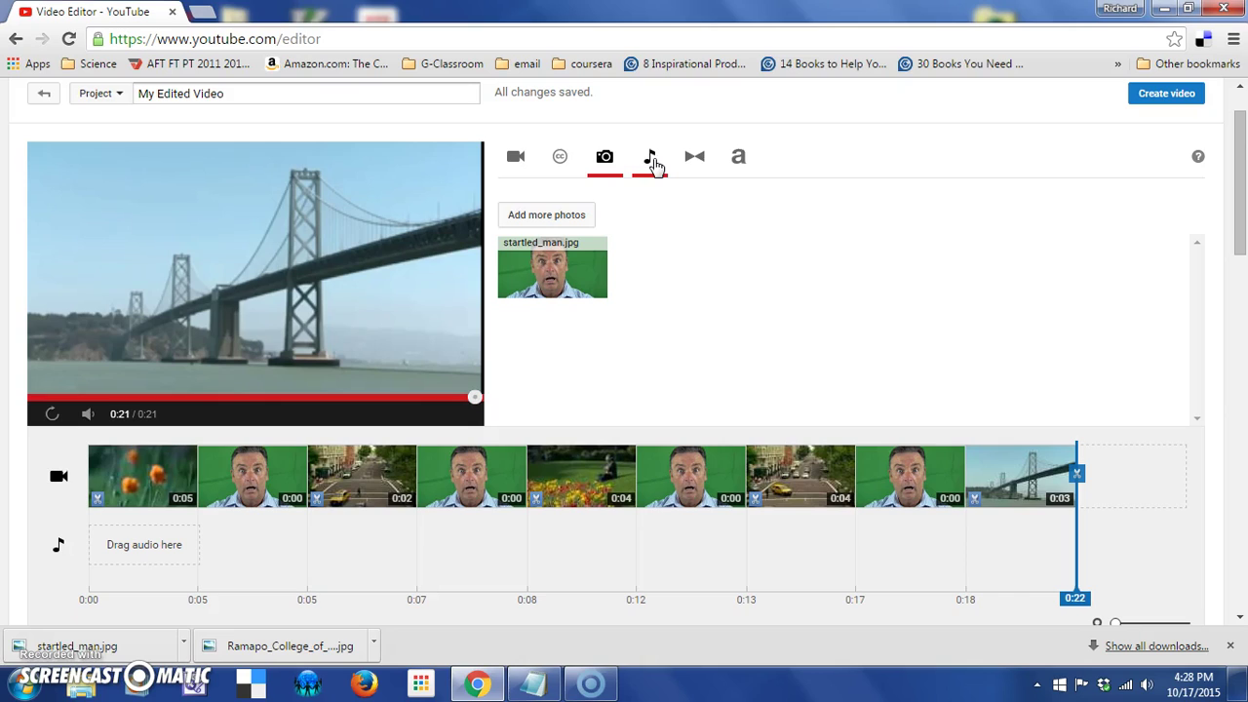
# - Switch the media panel from photos to the Transitions (bowtie) library
pyautogui.click(694, 164)
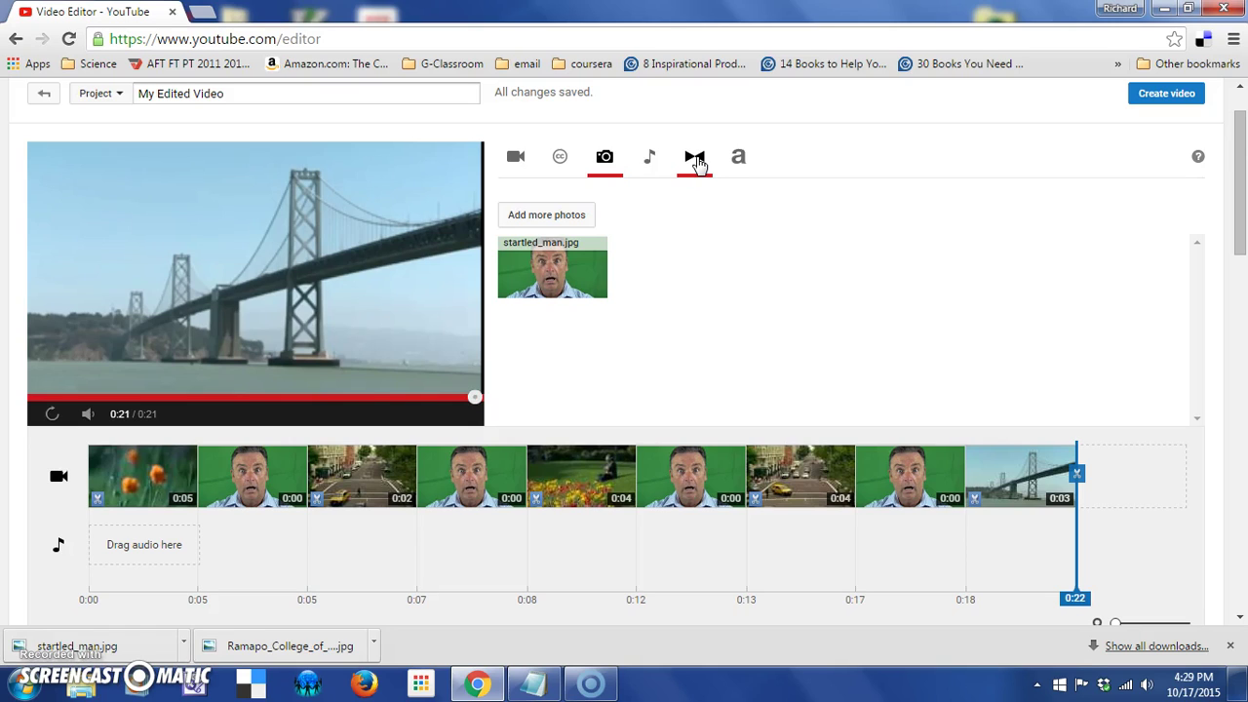
# - Add a Wipe transition at the very start of the timeline, before the orange flowers clip
pyautogui.click(696, 163)
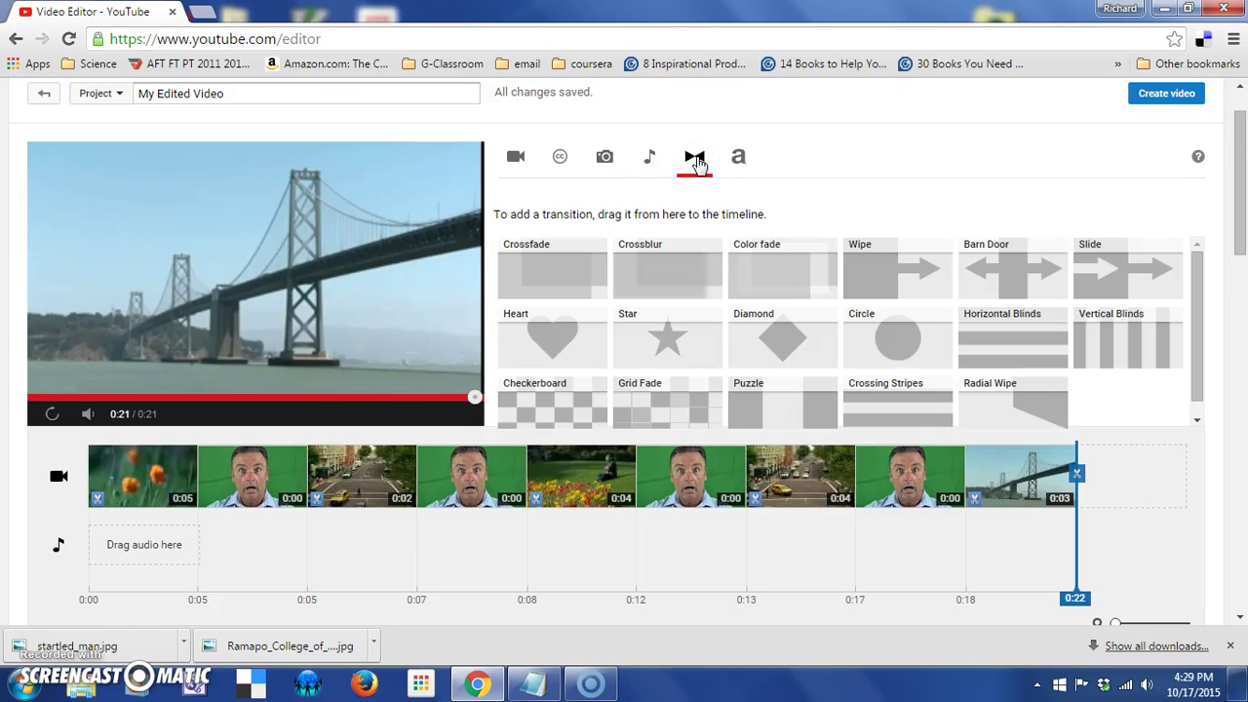
pyautogui.moveTo(1198, 304); pyautogui.dragTo(1194, 338)
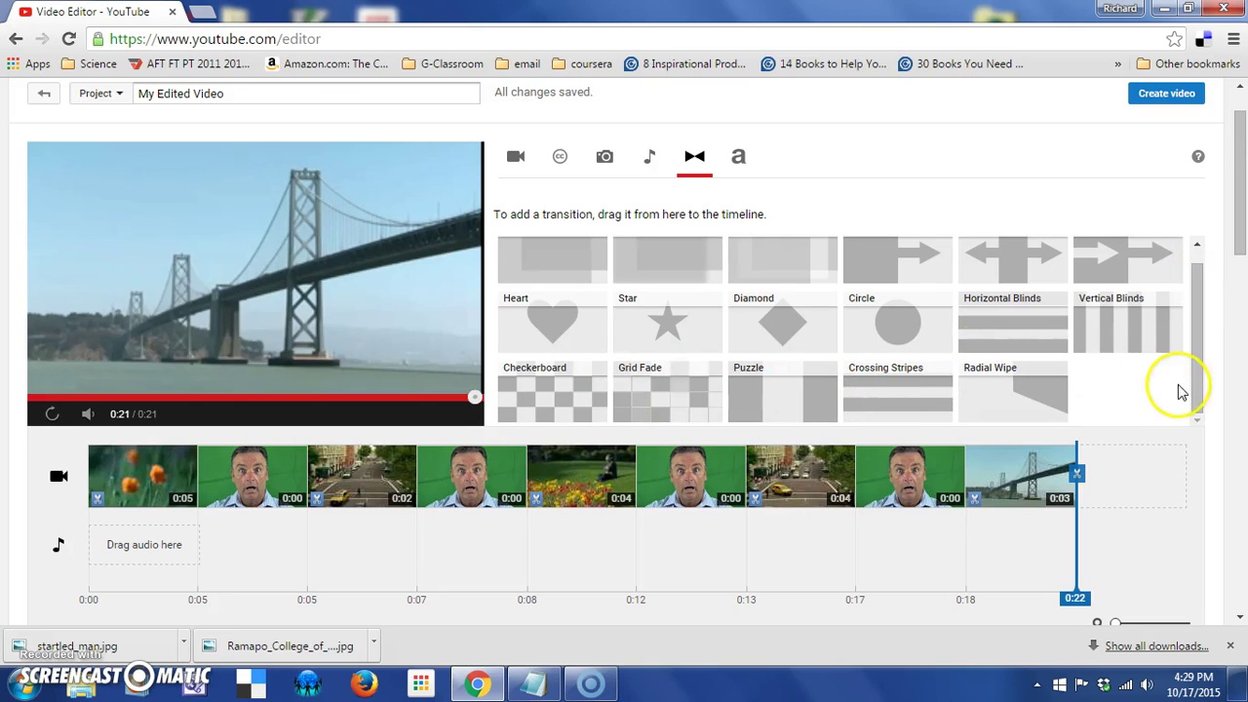
pyautogui.moveTo(1199, 354); pyautogui.dragTo(1201, 322)
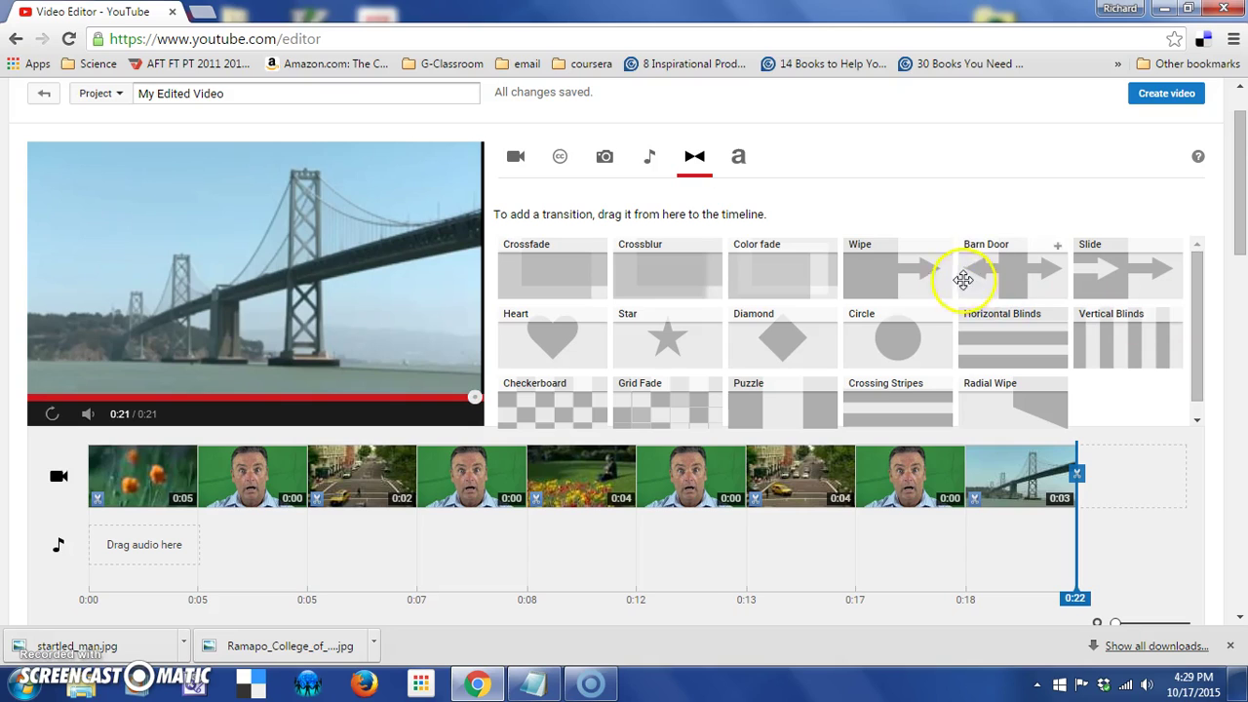
pyautogui.moveTo(861, 330); pyautogui.dragTo(90, 475)
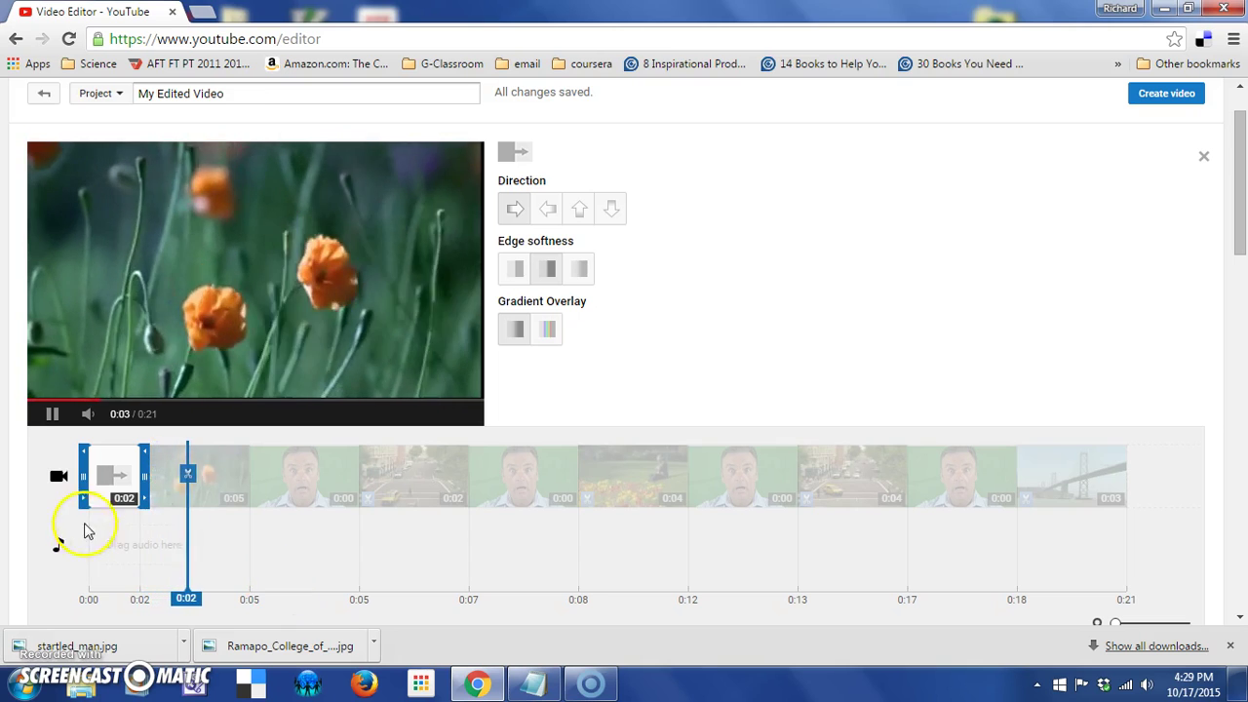
# - Replay the edit from the beginning to preview the Wipe, then deselect it
pyautogui.moveTo(115, 484)
pyautogui.click(53, 416)
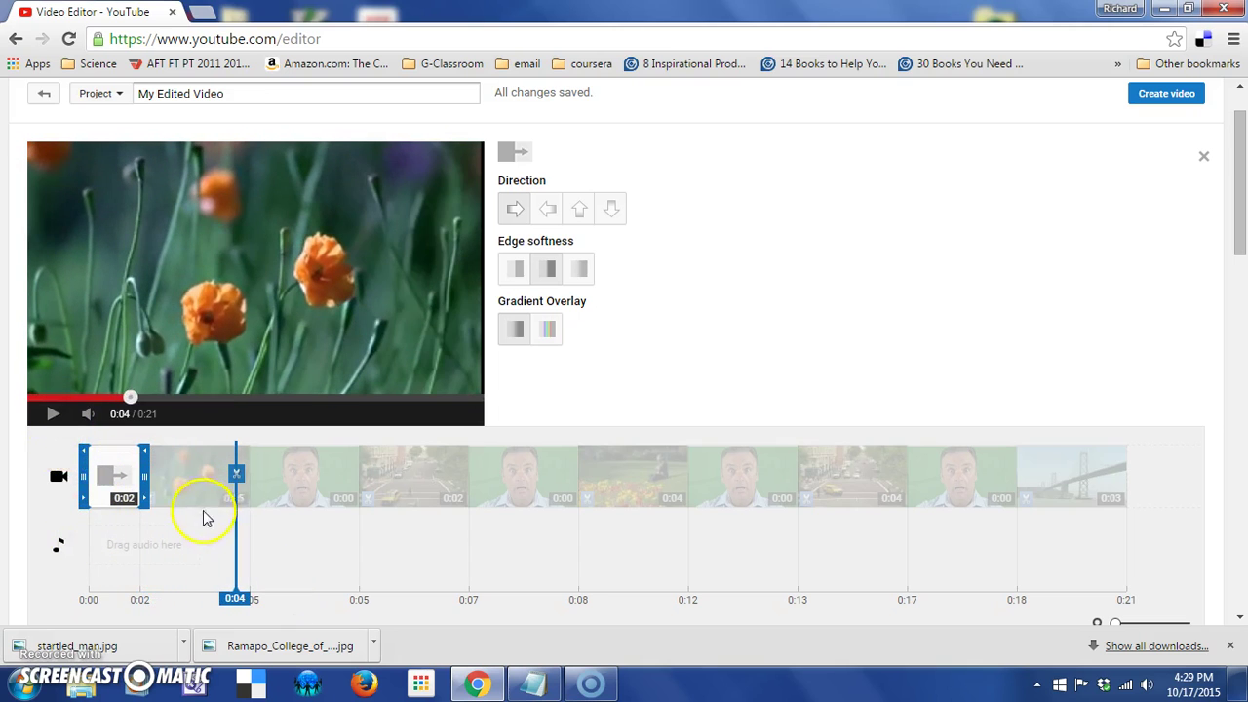
pyautogui.moveTo(236, 538); pyautogui.dragTo(9, 468)
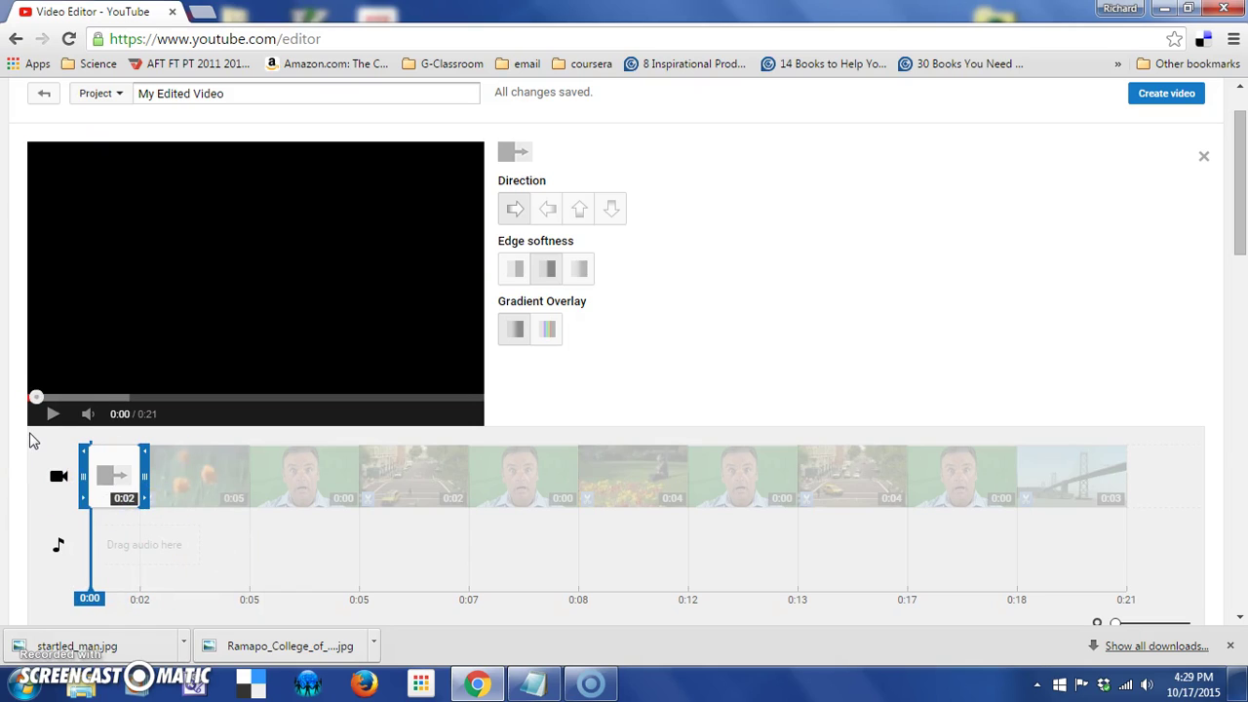
pyautogui.click(48, 416)
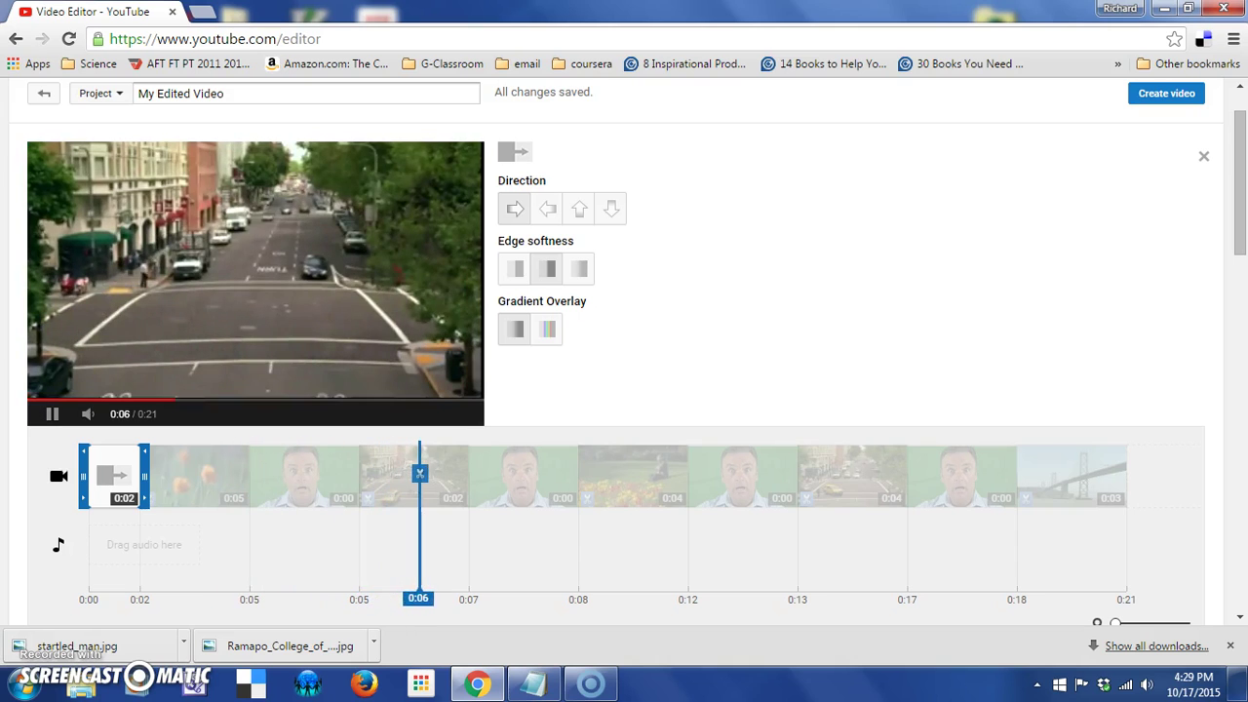
pyautogui.click(55, 414)
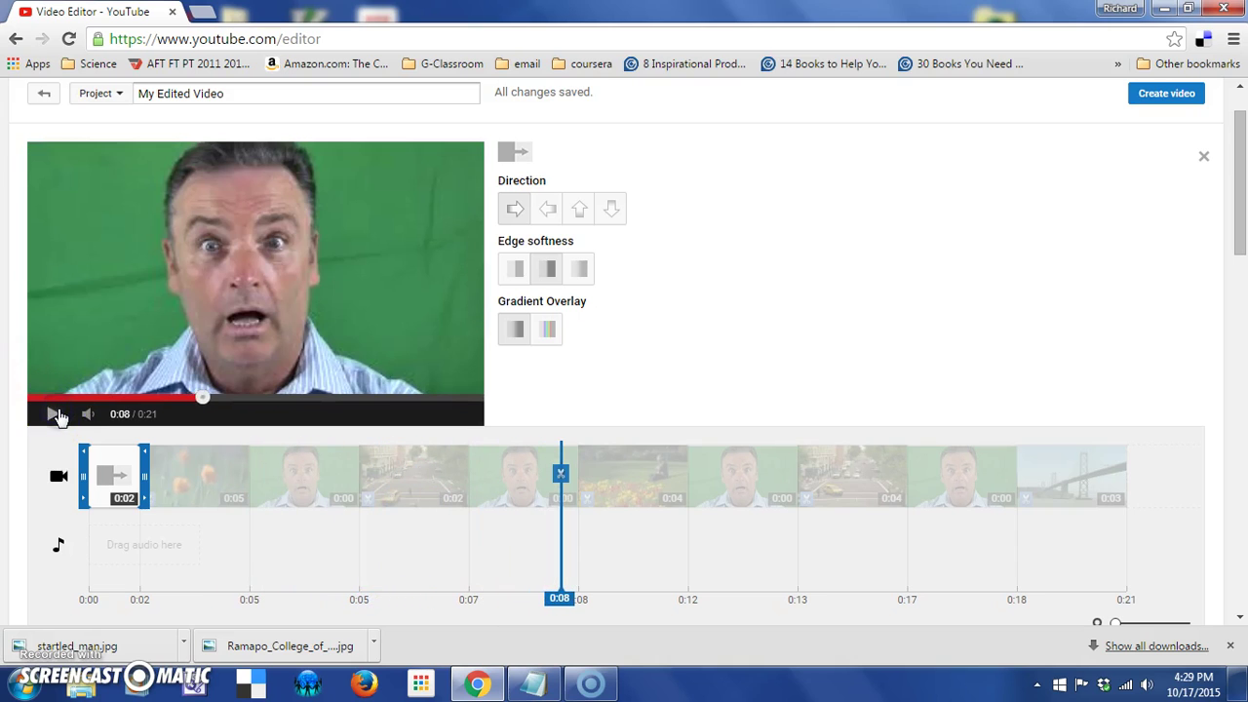
pyautogui.click(1167, 562)
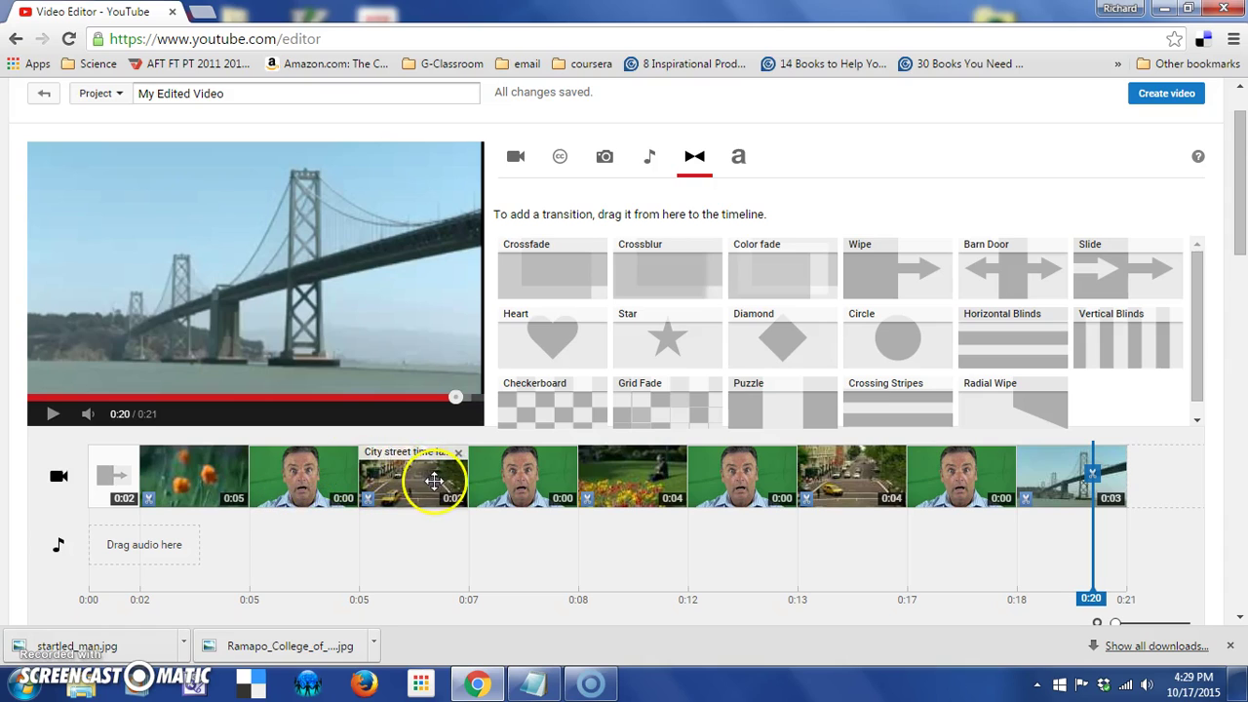
# - Add Crossblur before the first city street clip and Barn Door before the flower field clip
pyautogui.moveTo(668, 280); pyautogui.dragTo(359, 455)
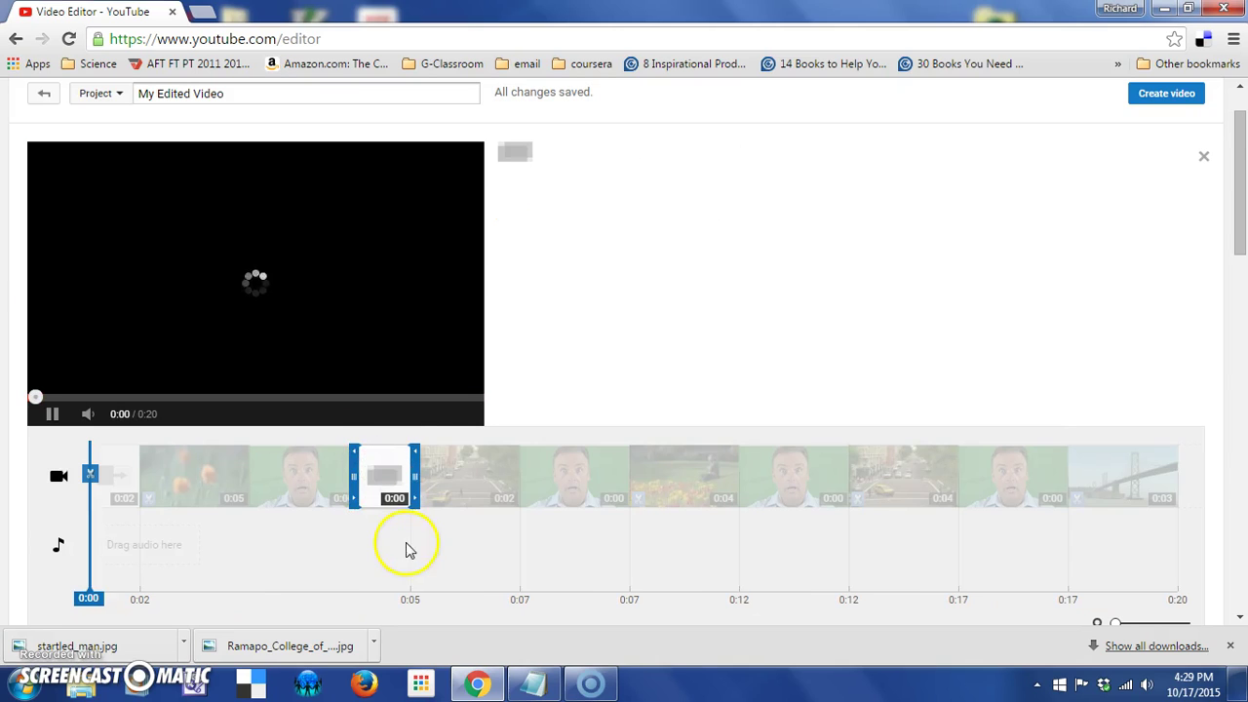
pyautogui.click(52, 414)
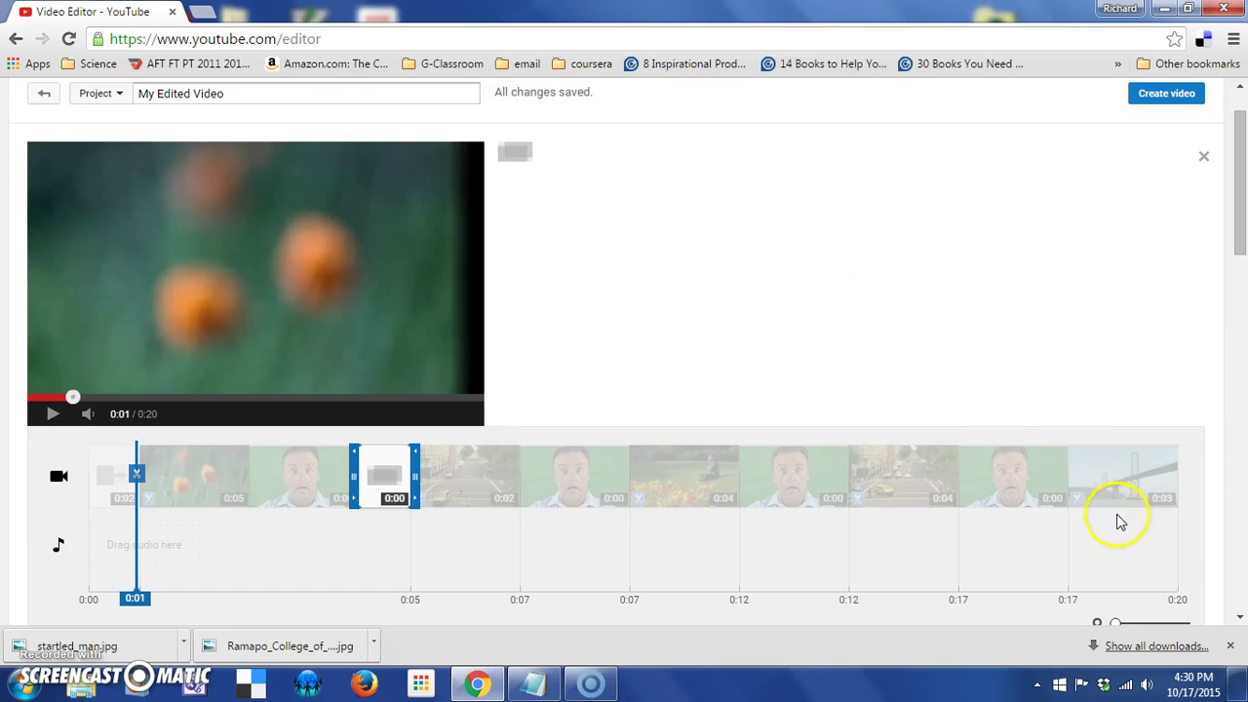
pyautogui.click(1201, 570)
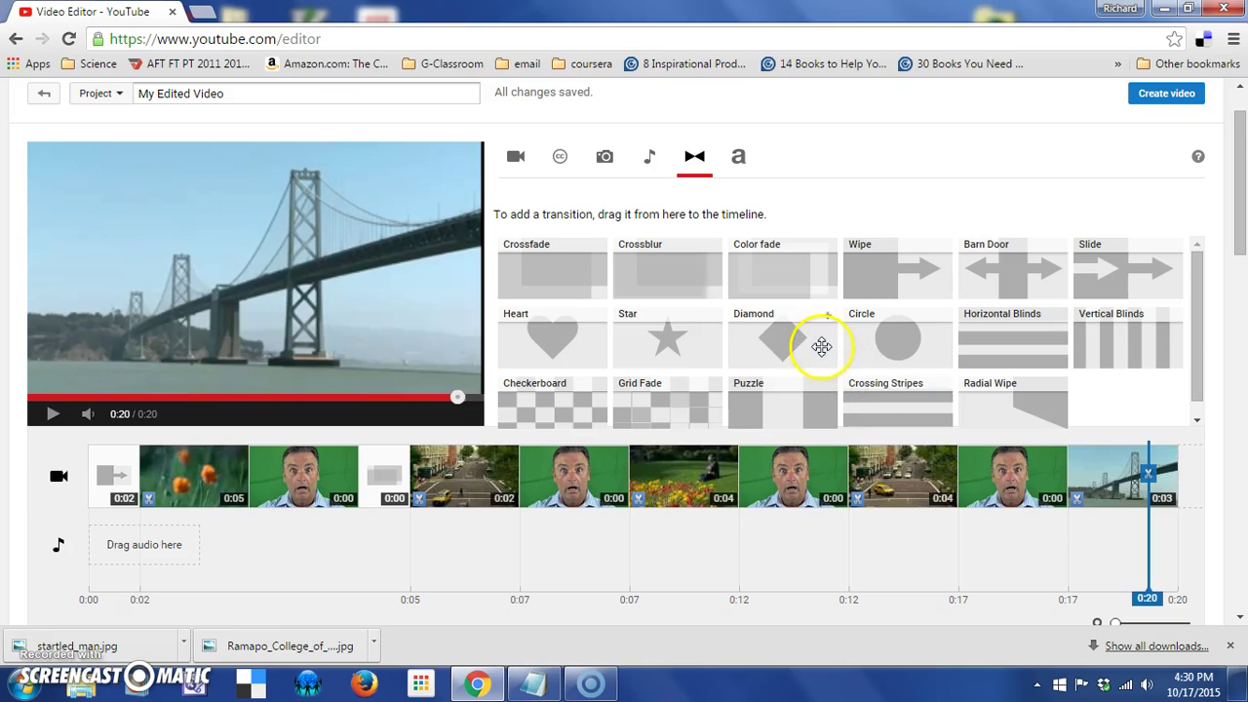
pyautogui.moveTo(975, 260); pyautogui.dragTo(636, 462)
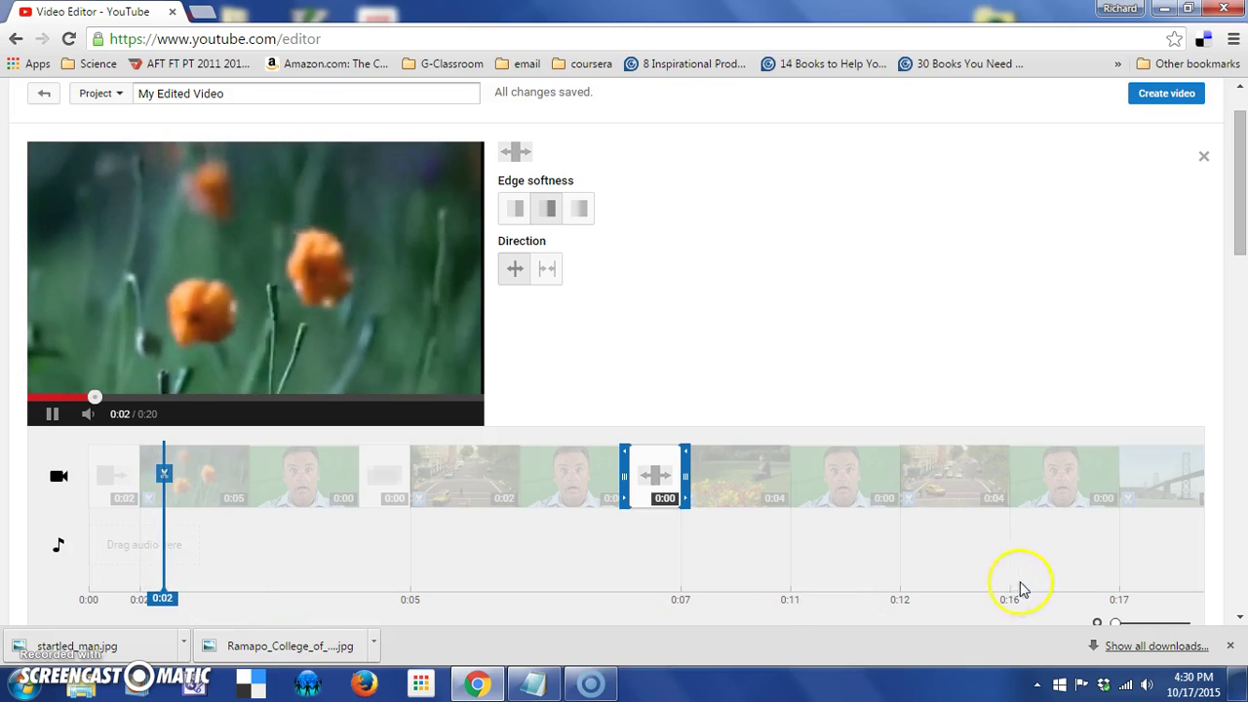
pyautogui.click(1172, 578)
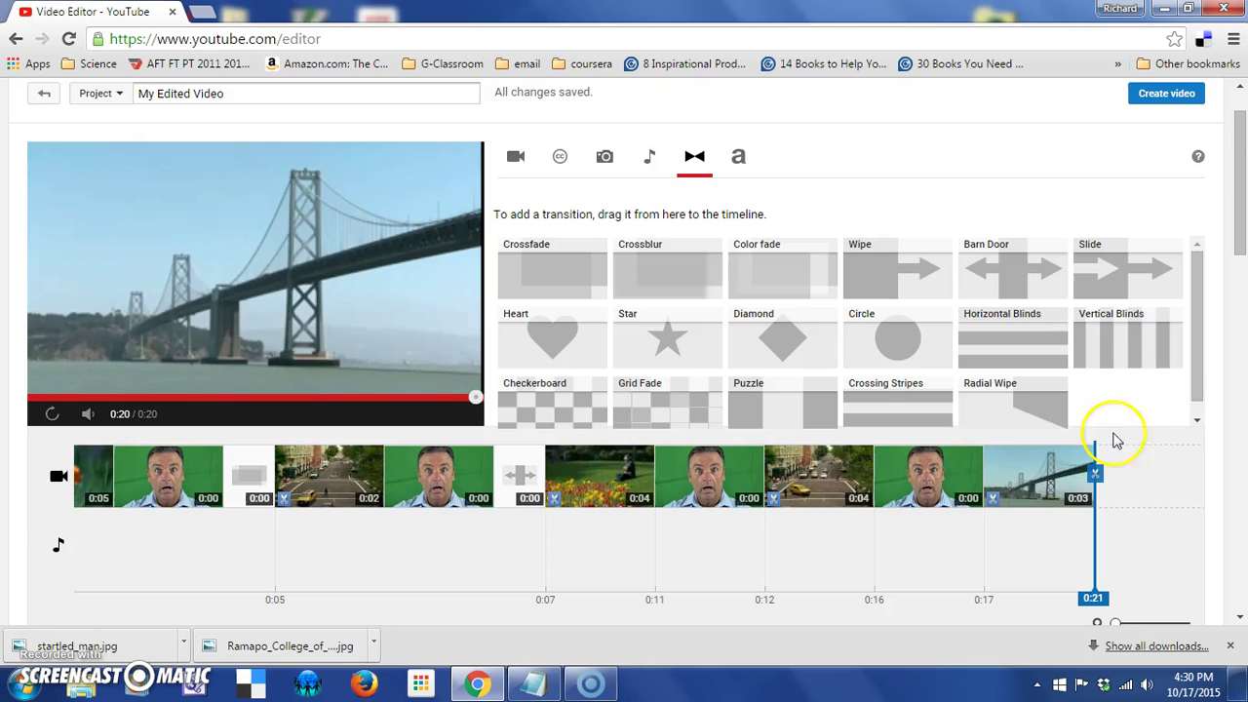
# - Place Vertical Blinds before the second street clip, Radial Wipe before the bridge, and Circle after it
pyautogui.moveTo(1136, 341); pyautogui.dragTo(792, 468)
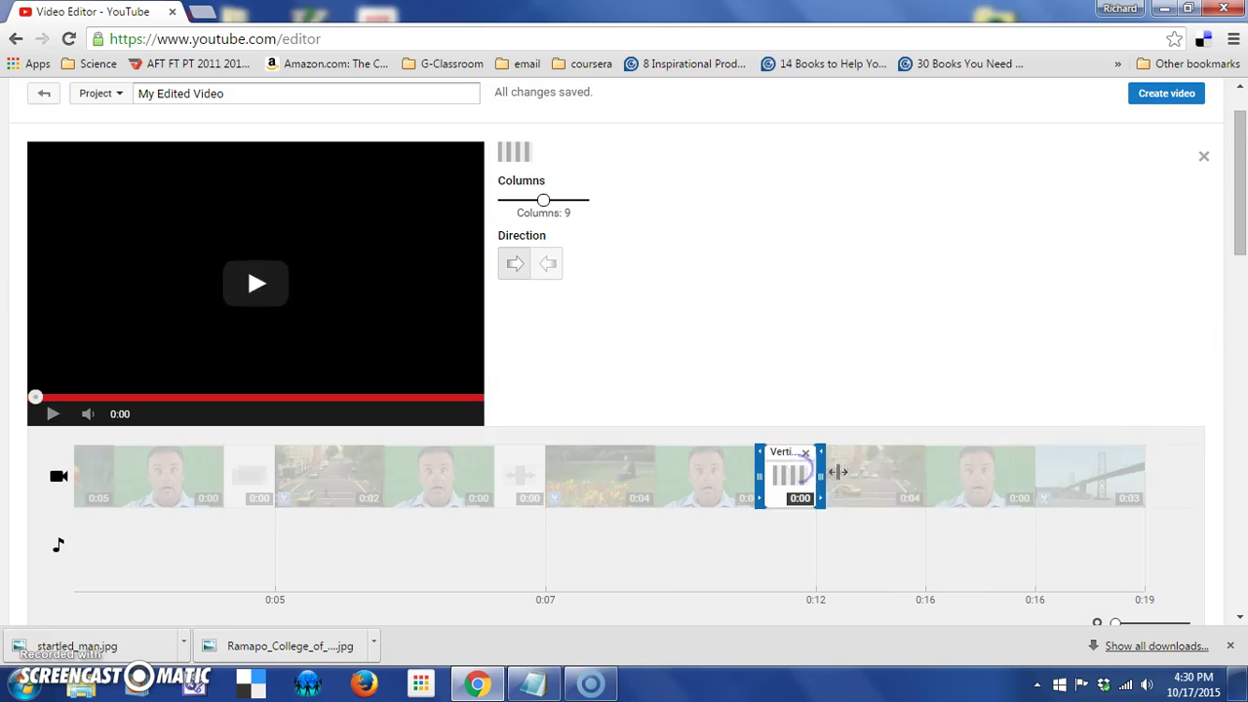
pyautogui.click(1195, 588)
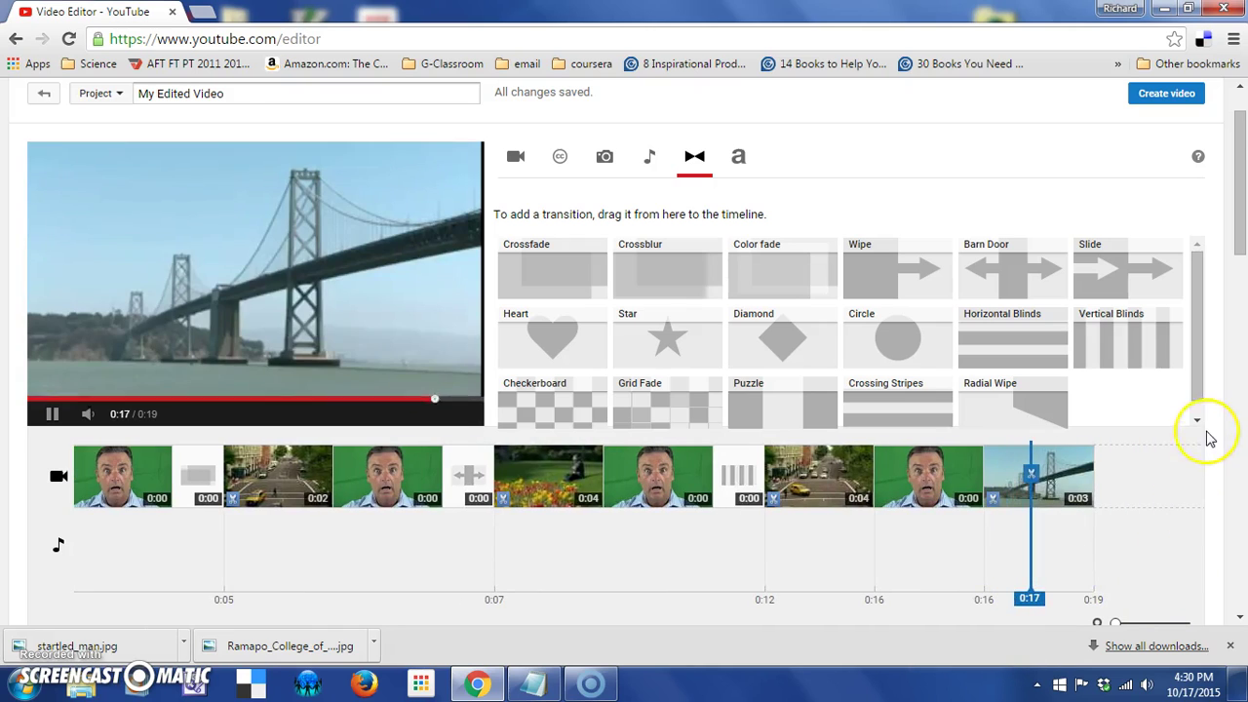
pyautogui.scroll(-1, 1205, 409)
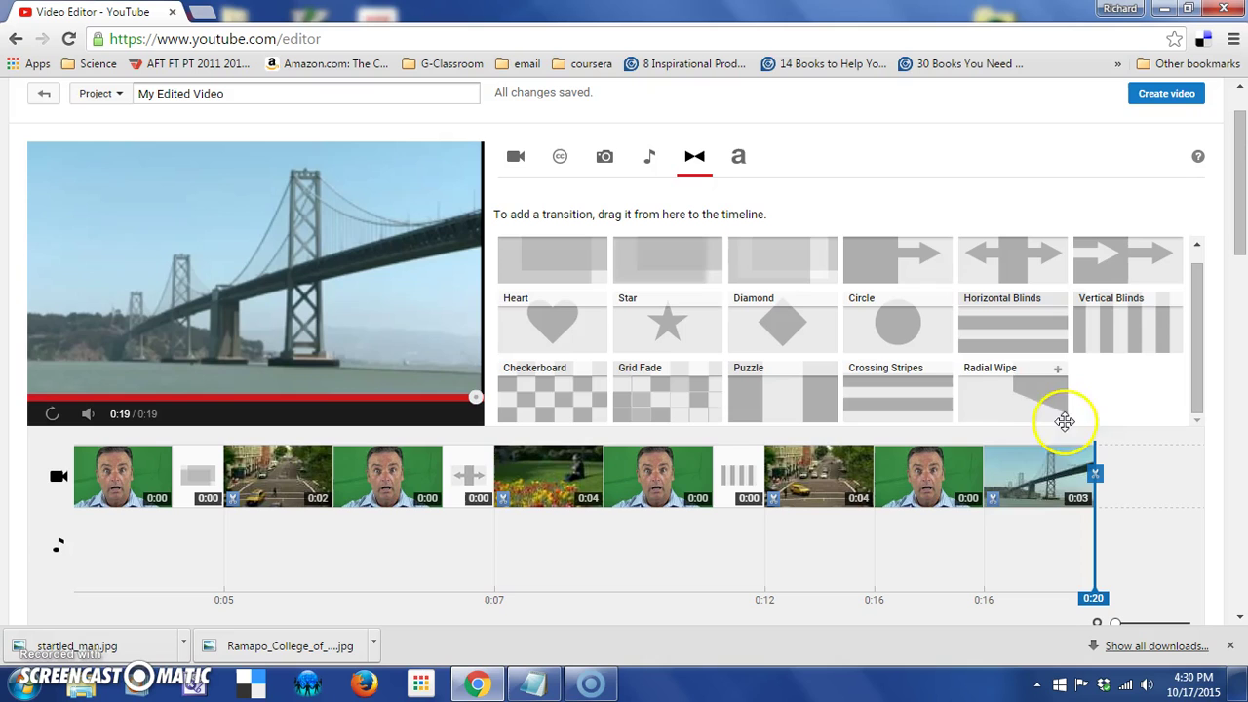
pyautogui.moveTo(1031, 409); pyautogui.dragTo(992, 488)
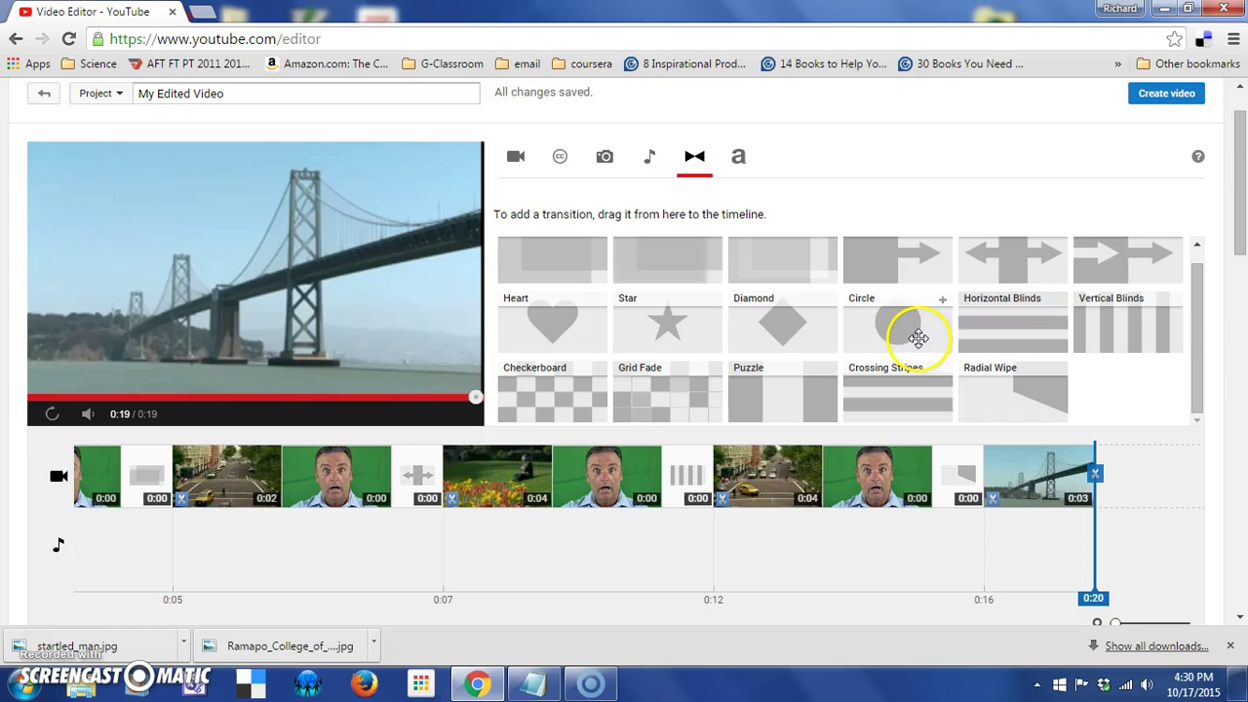
pyautogui.moveTo(909, 333); pyautogui.dragTo(1099, 470)
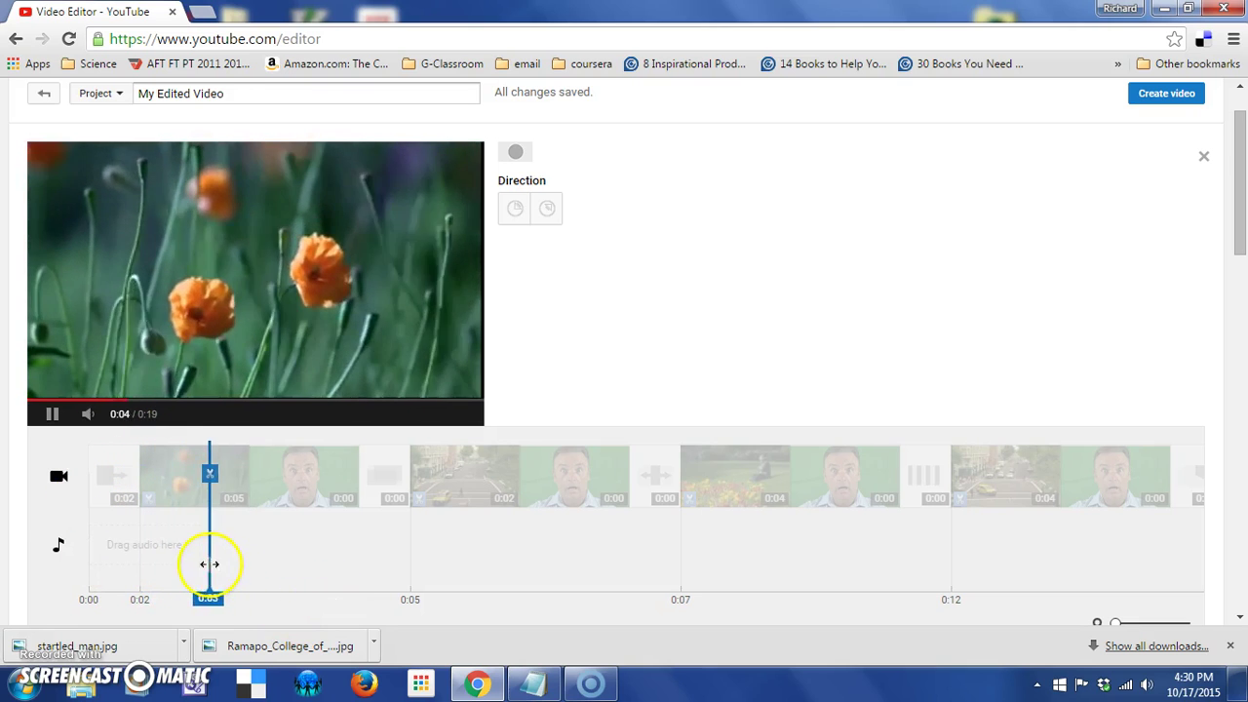
# - Rewind to 0:00, close the Circle transition settings, and play the full 0:19 edit
pyautogui.click(50, 414)
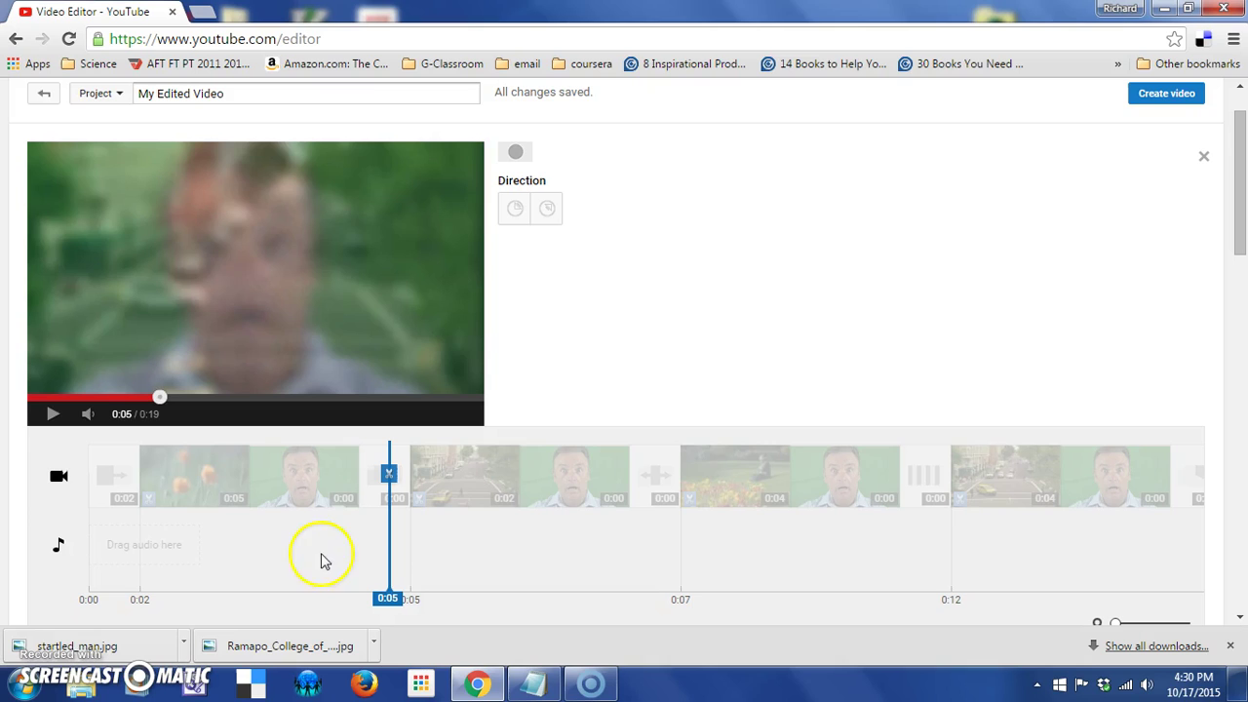
pyautogui.moveTo(389, 544); pyautogui.dragTo(90, 494)
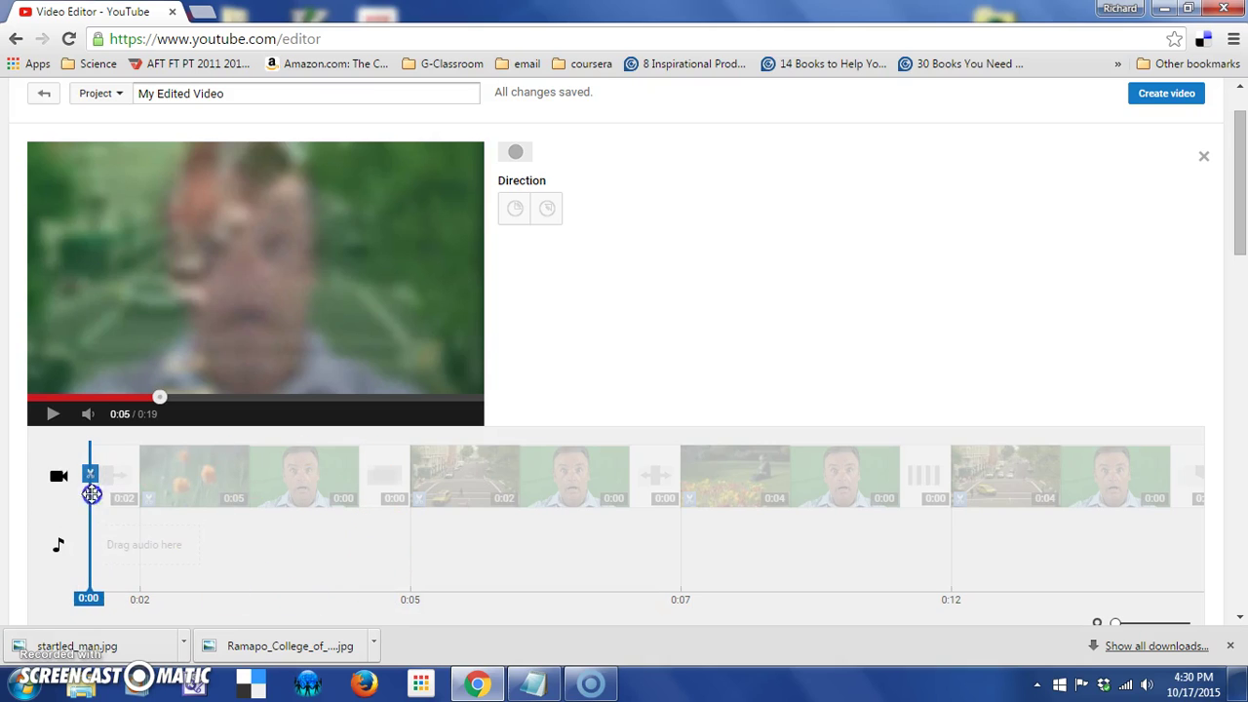
pyautogui.click(29, 492)
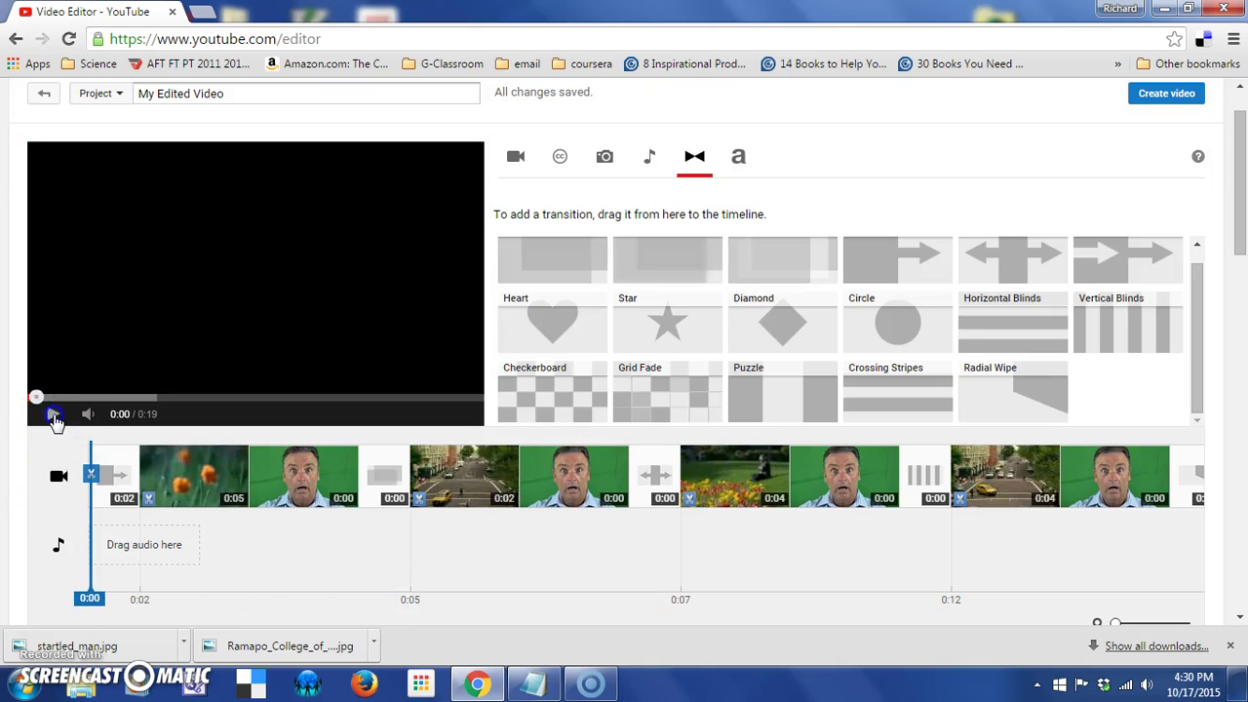
pyautogui.click(53, 415)
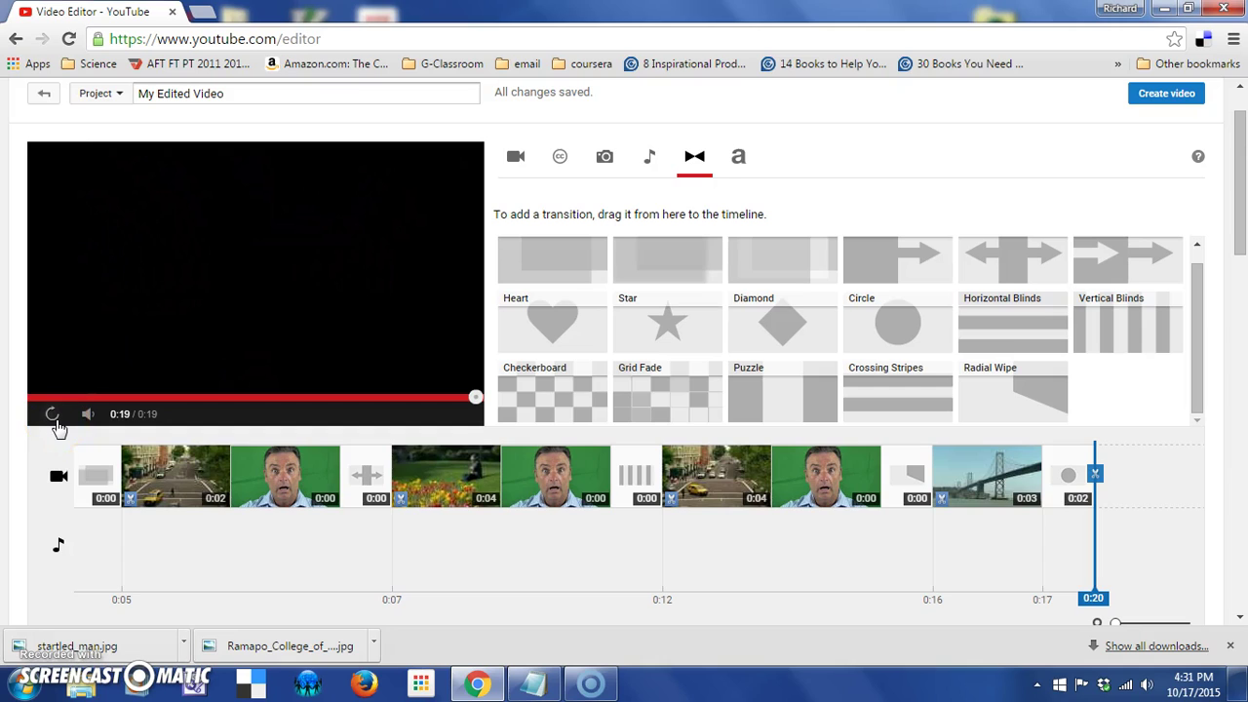
# - Trim the first startled_man.jpg still, after the orange flowers clip, down to about one second
pyautogui.click(262, 480)
pyautogui.click(327, 495)
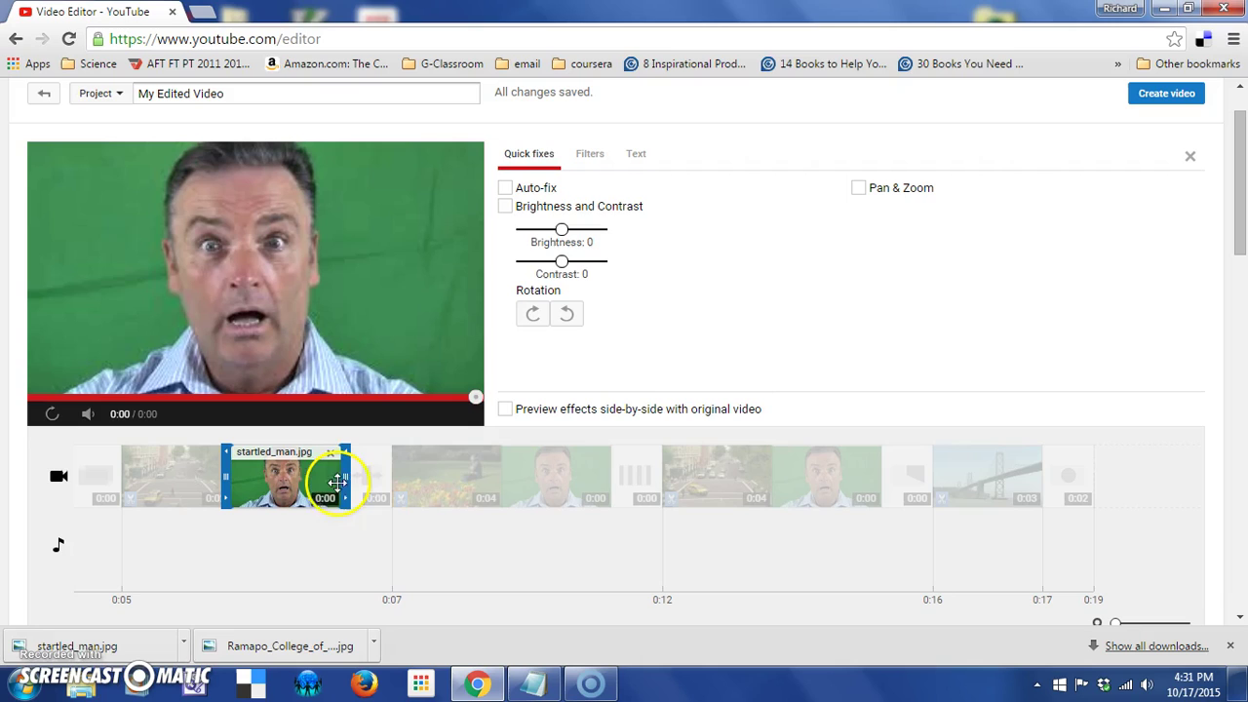
pyautogui.moveTo(346, 479); pyautogui.dragTo(261, 465)
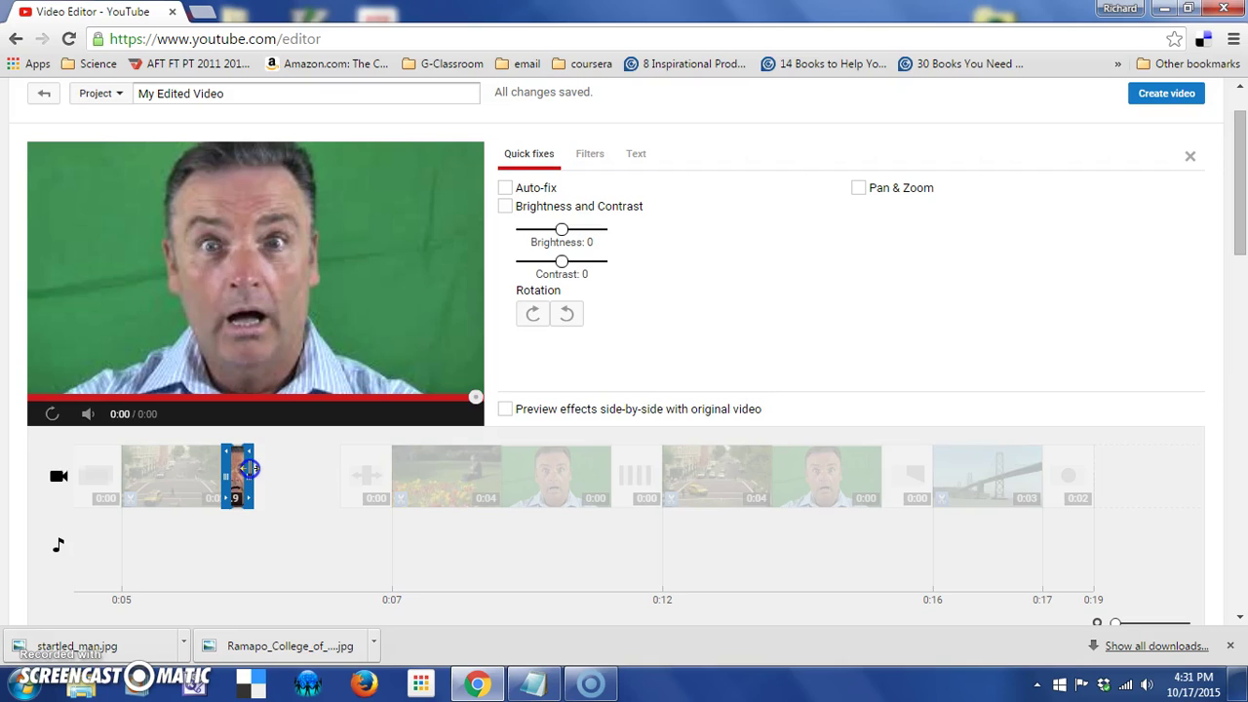
pyautogui.moveTo(250, 469); pyautogui.dragTo(331, 460)
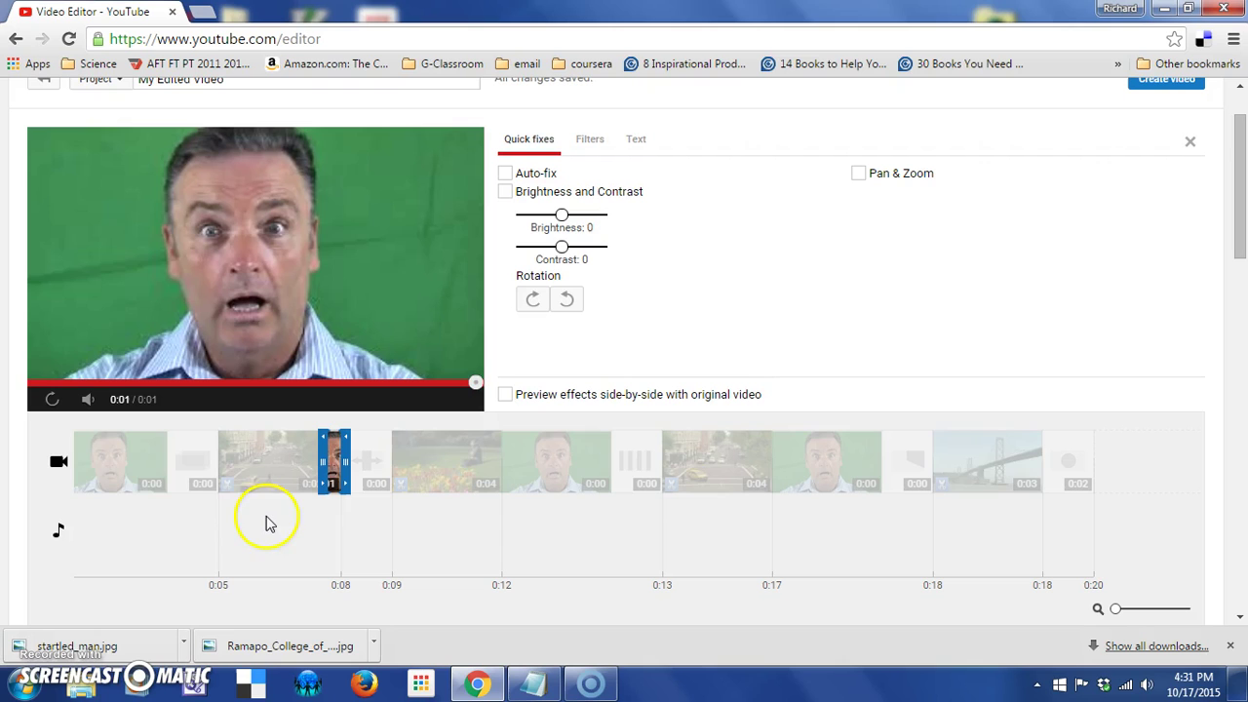
pyautogui.click(306, 599)
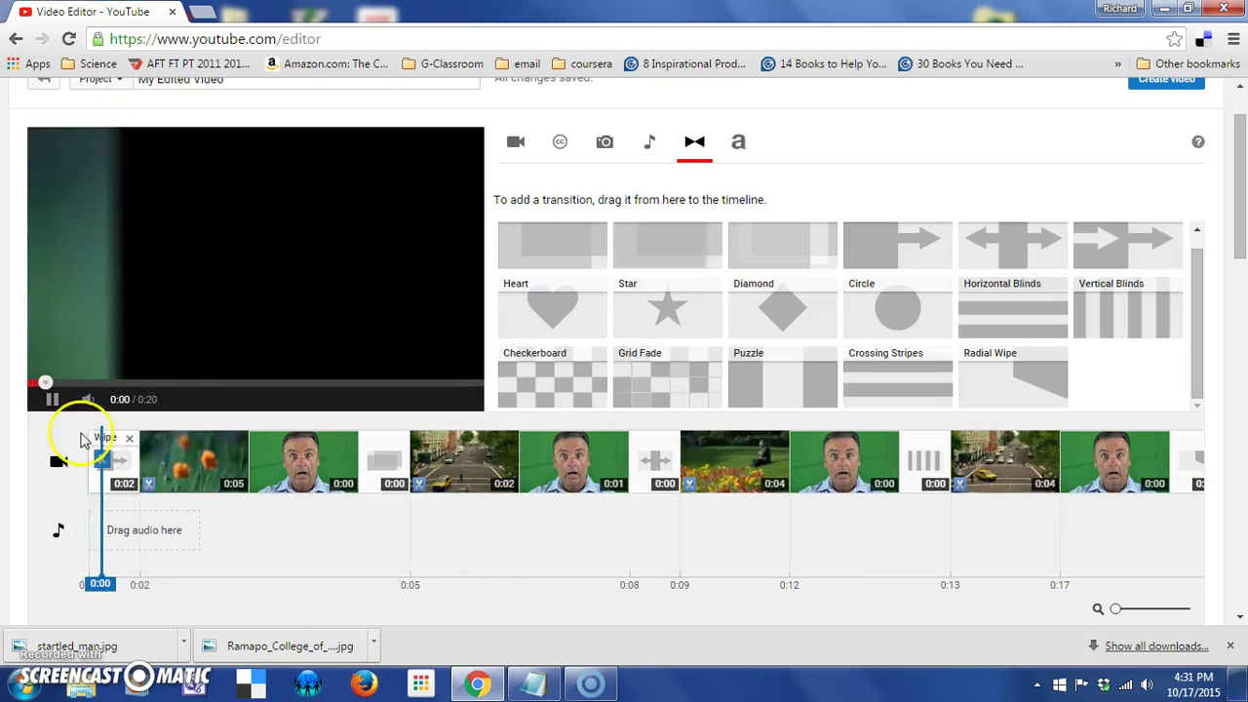
pyautogui.click(50, 395)
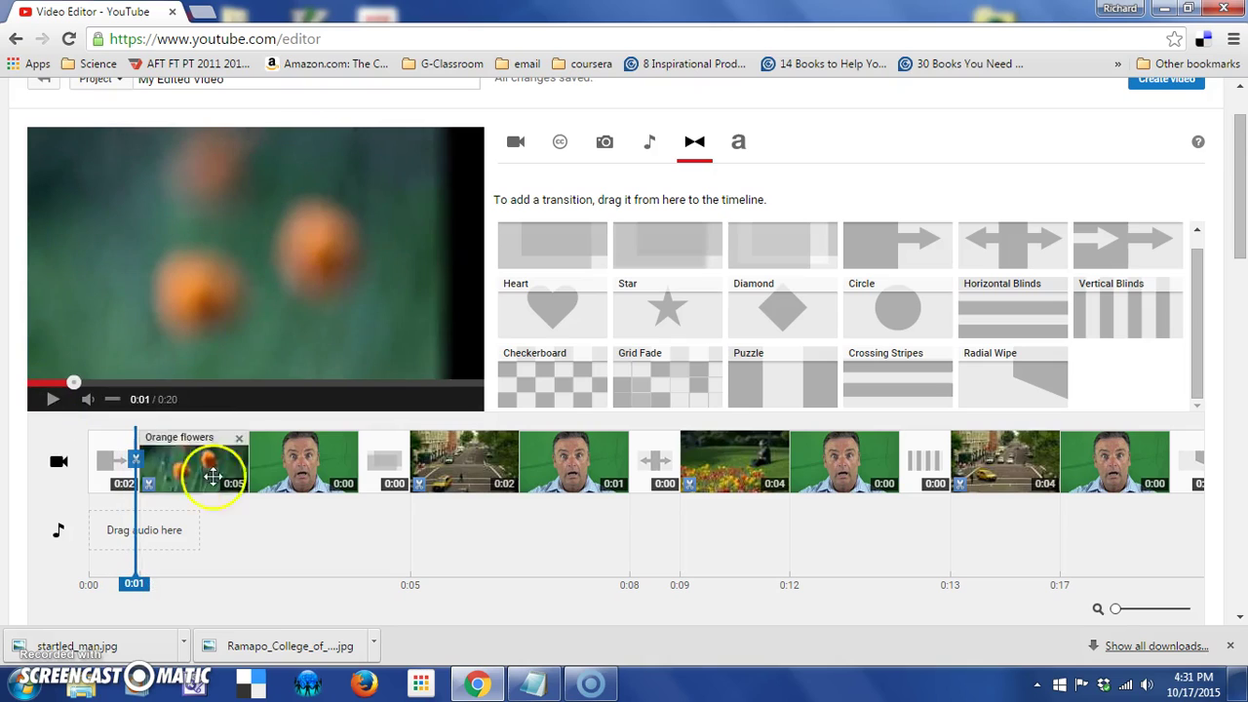
pyautogui.click(310, 476)
pyautogui.moveTo(362, 468); pyautogui.dragTo(272, 459)
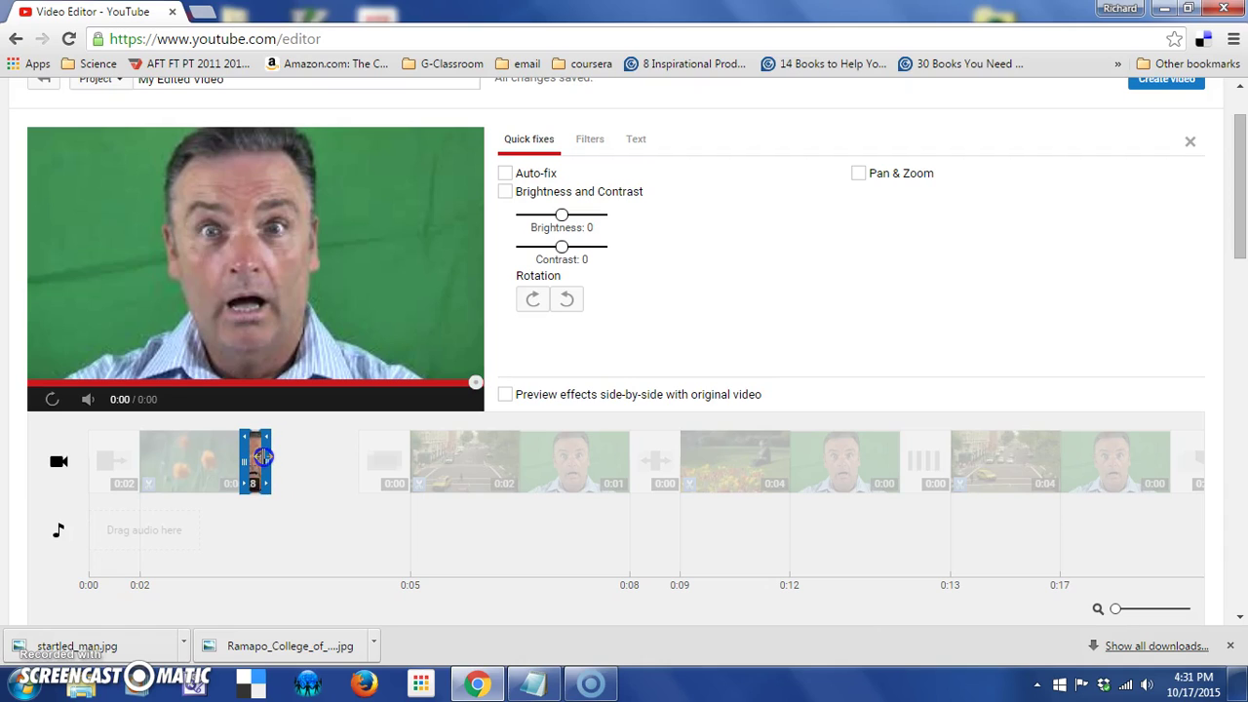
pyautogui.moveTo(261, 457); pyautogui.dragTo(262, 457)
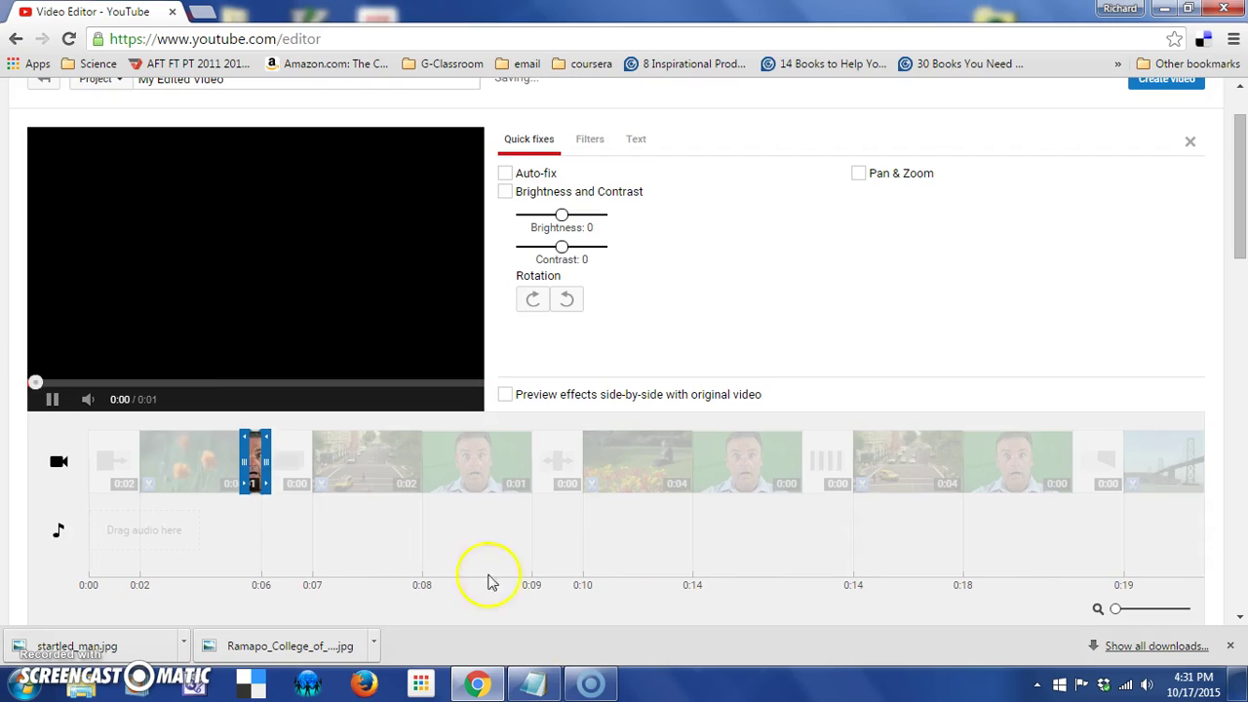
# - Zoom in on the timeline and retrim the first startled_man.jpg still to about 1.8 seconds
pyautogui.click(49, 402)
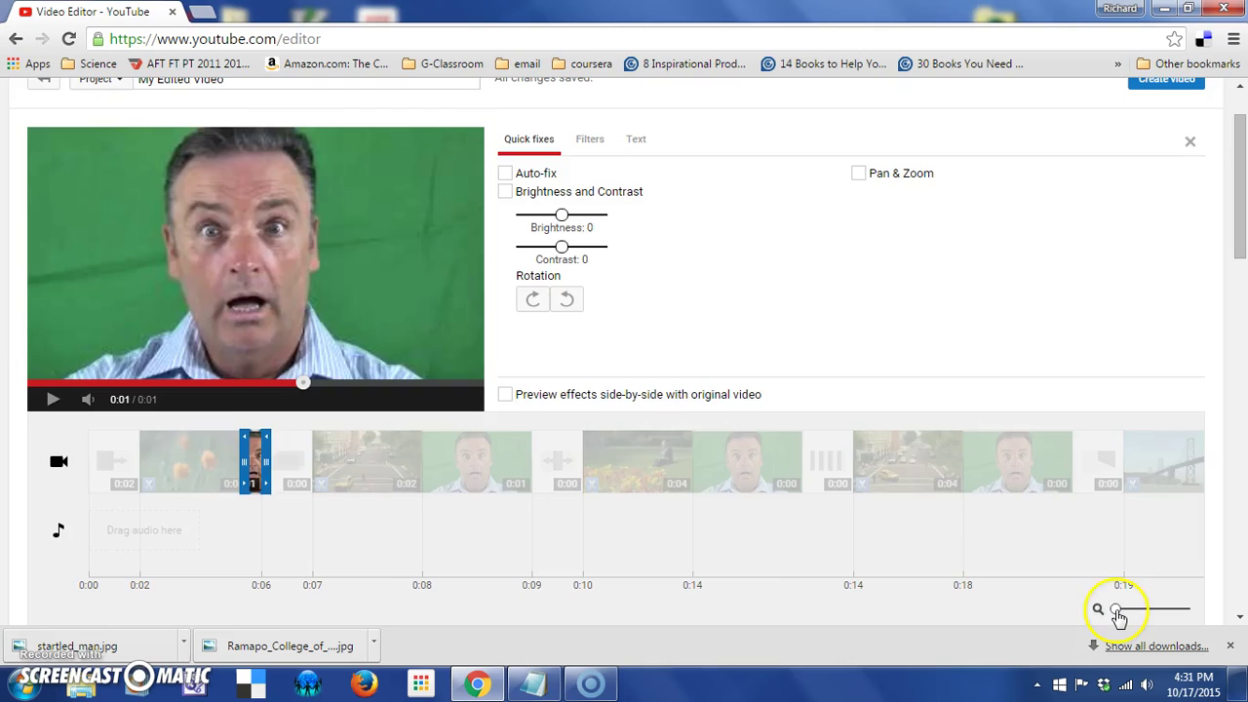
pyautogui.moveTo(1117, 612); pyautogui.dragTo(1179, 615)
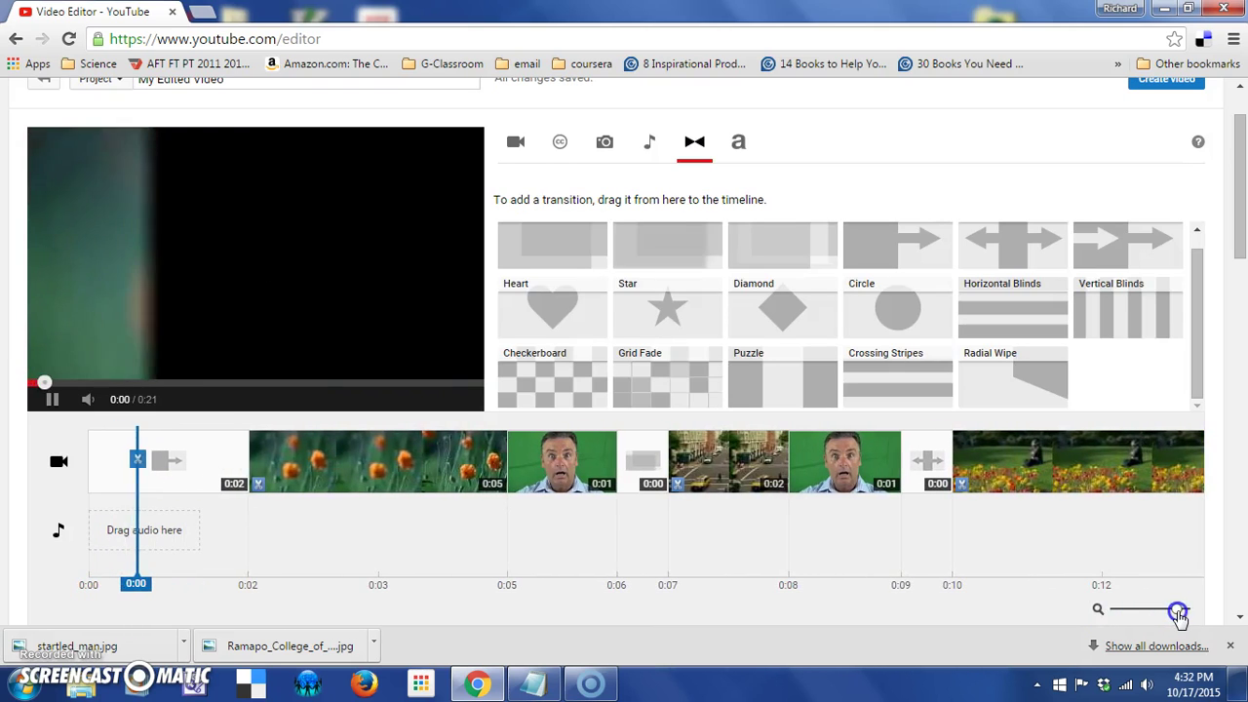
pyautogui.click(54, 399)
pyautogui.click(607, 466)
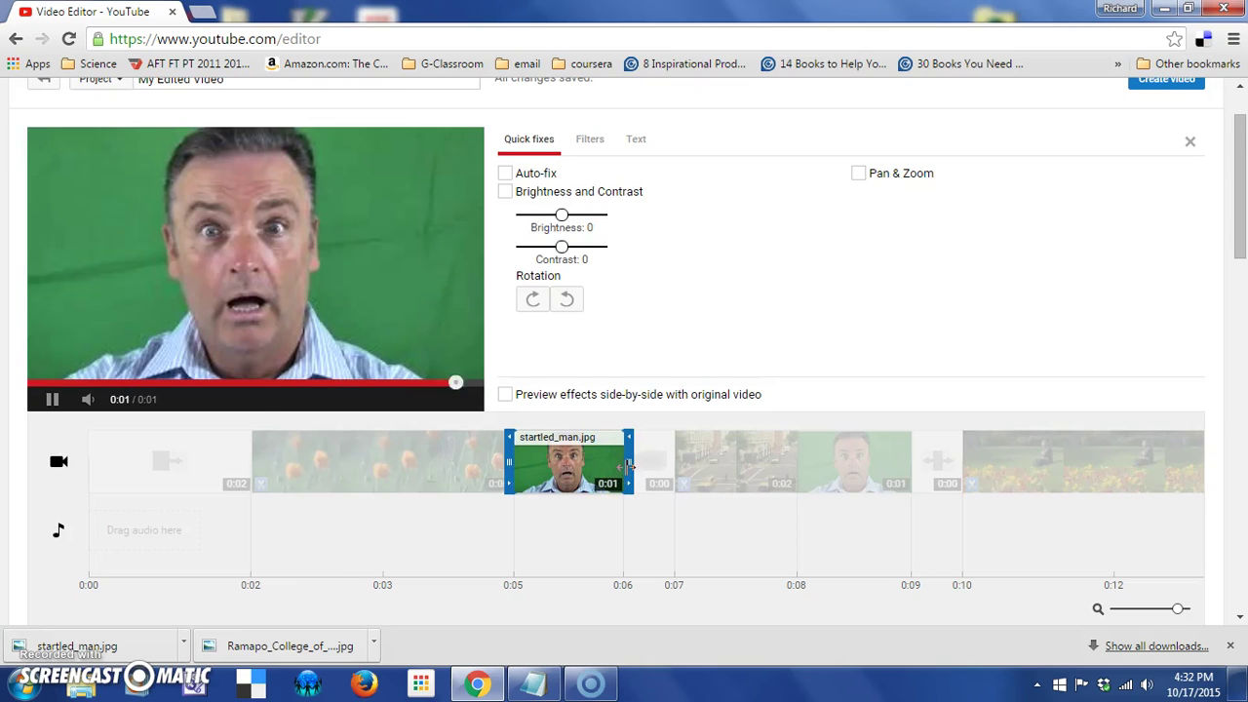
pyautogui.moveTo(629, 464); pyautogui.dragTo(605, 464)
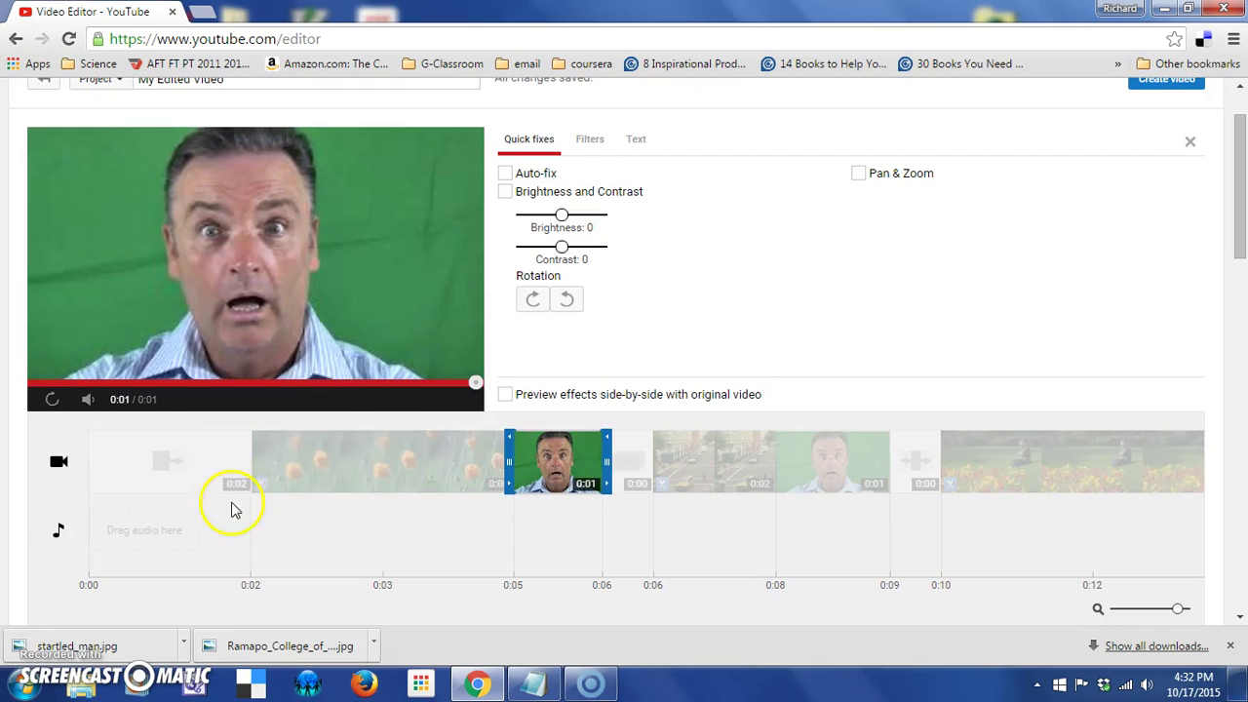
# - Deselect the still to restore the transitions library and play the preview through to 0:09
pyautogui.click(630, 598)
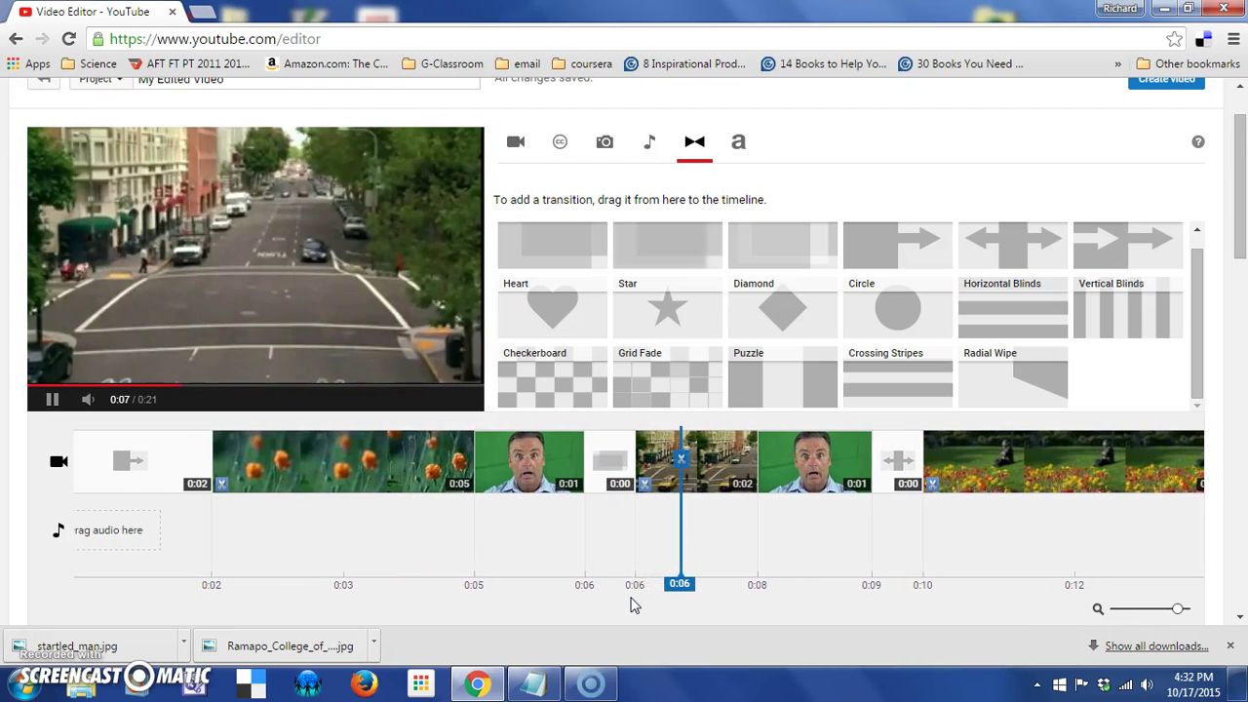
pyautogui.click(53, 399)
# - Lengthen the transition after the still to 1.4 seconds and stretch the startled_man.jpg still to 1.9 seconds
pyautogui.click(391, 470)
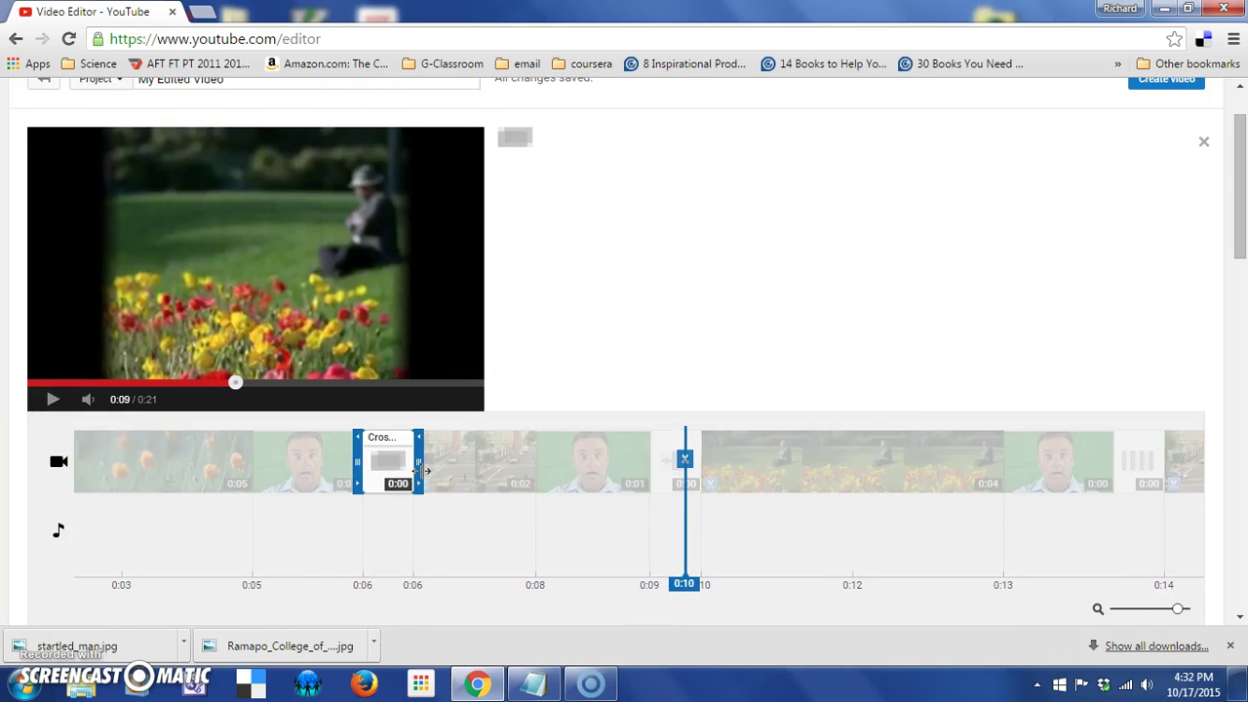
pyautogui.moveTo(439, 470); pyautogui.dragTo(492, 471)
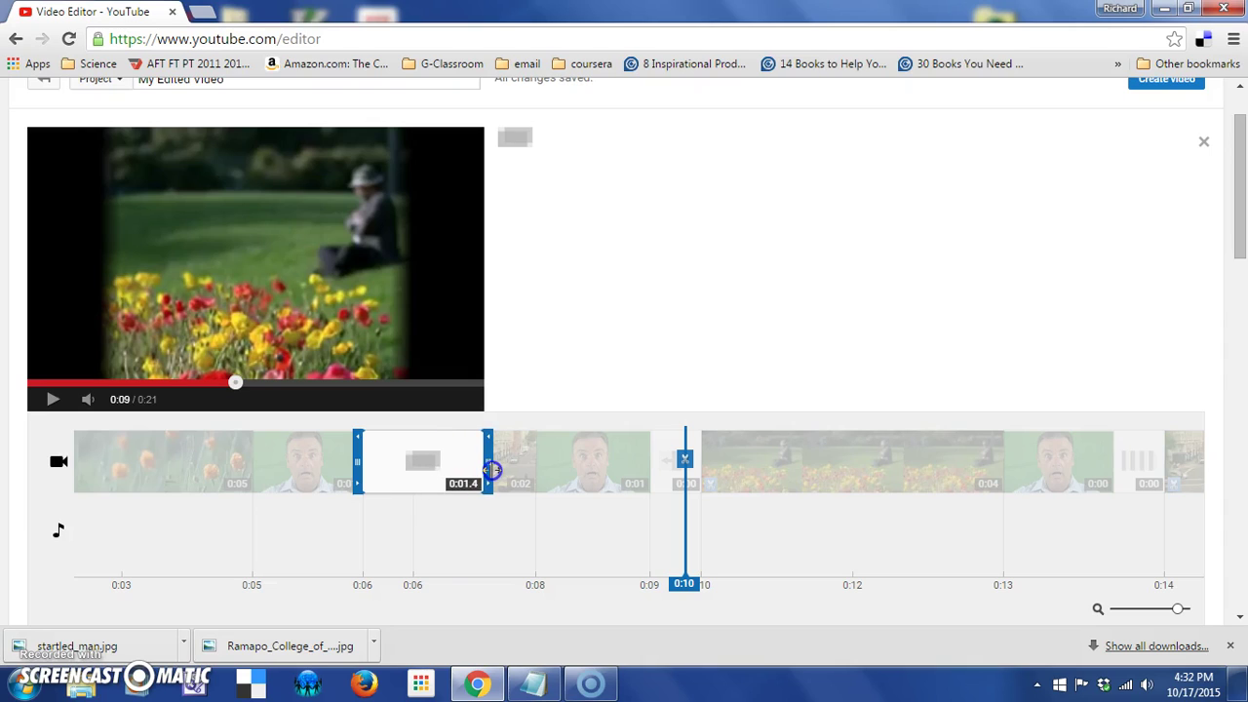
pyautogui.moveTo(483, 467); pyautogui.dragTo(496, 468)
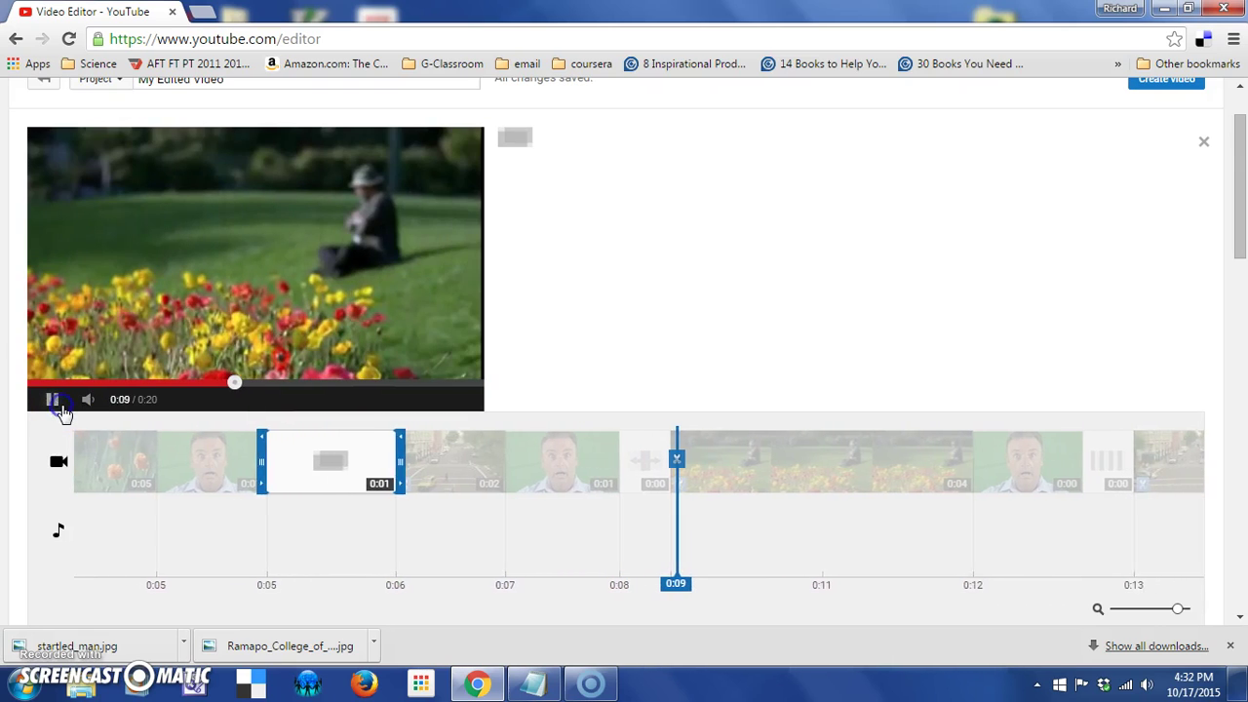
pyautogui.click(54, 402)
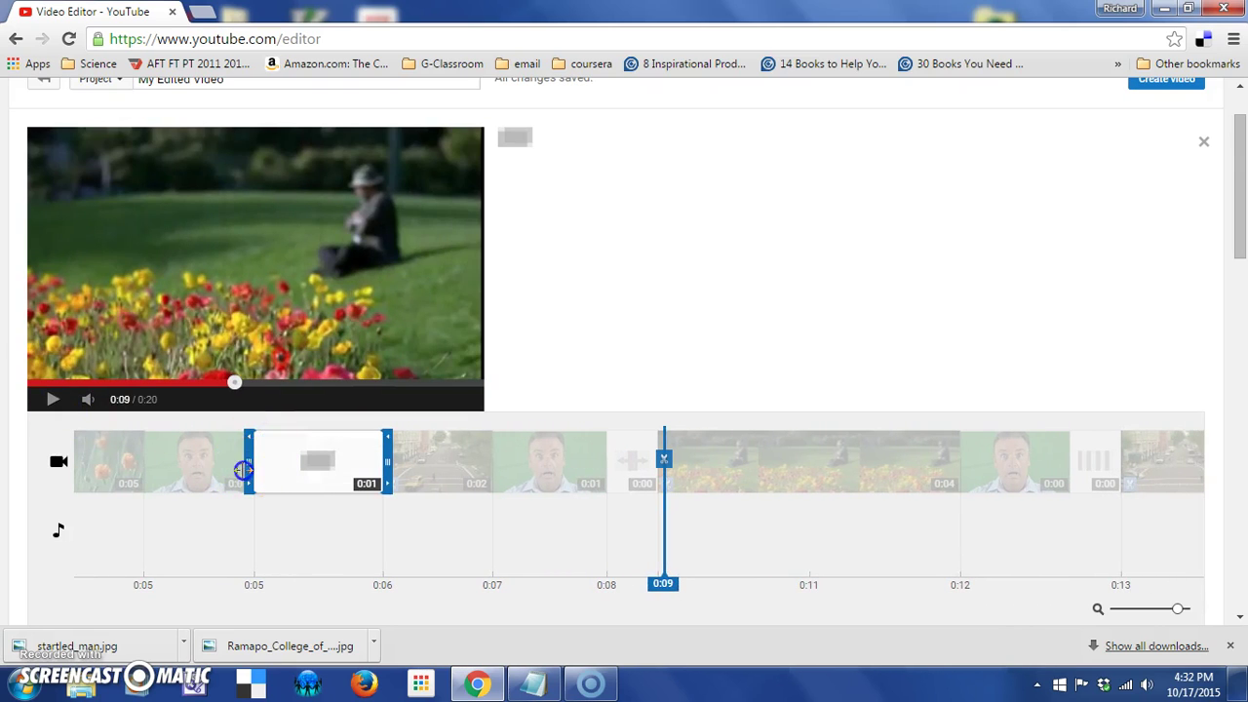
pyautogui.click(241, 470)
pyautogui.moveTo(262, 464); pyautogui.dragTo(280, 470)
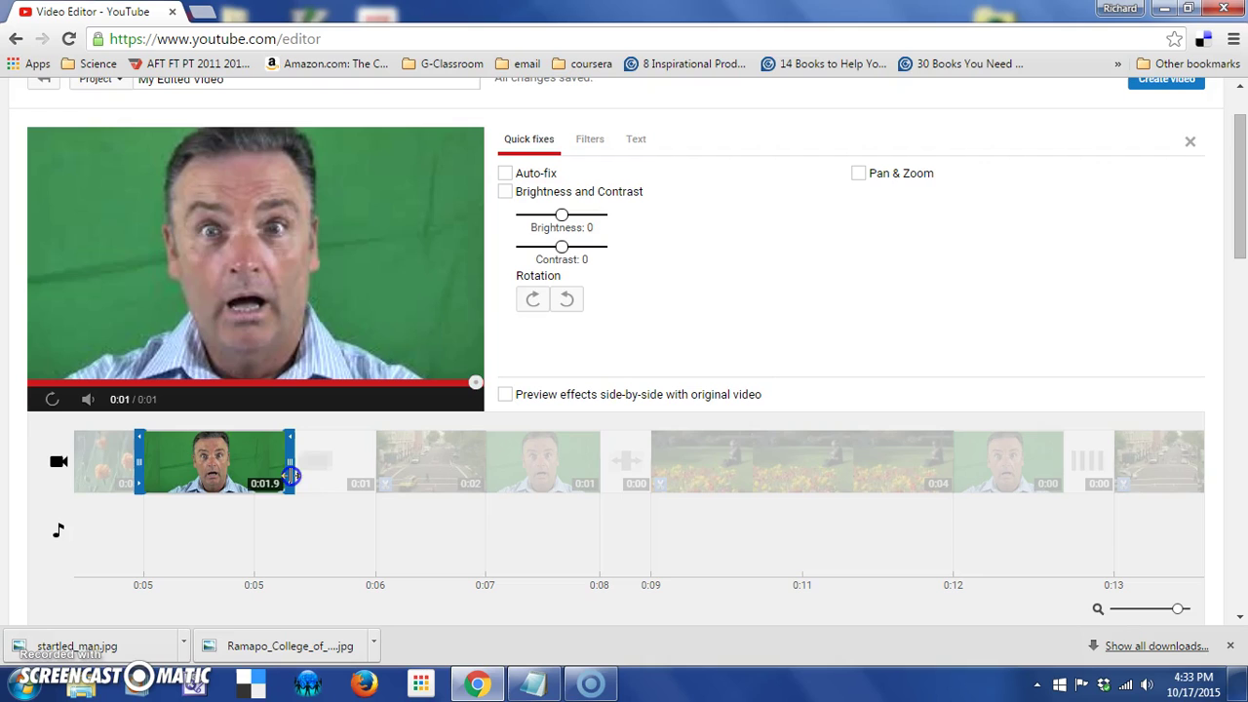
# - Stretch the stills to 0:02, trim the Crossblur transition to 0:01, and replay the preview
pyautogui.moveTo(281, 470); pyautogui.dragTo(323, 476)
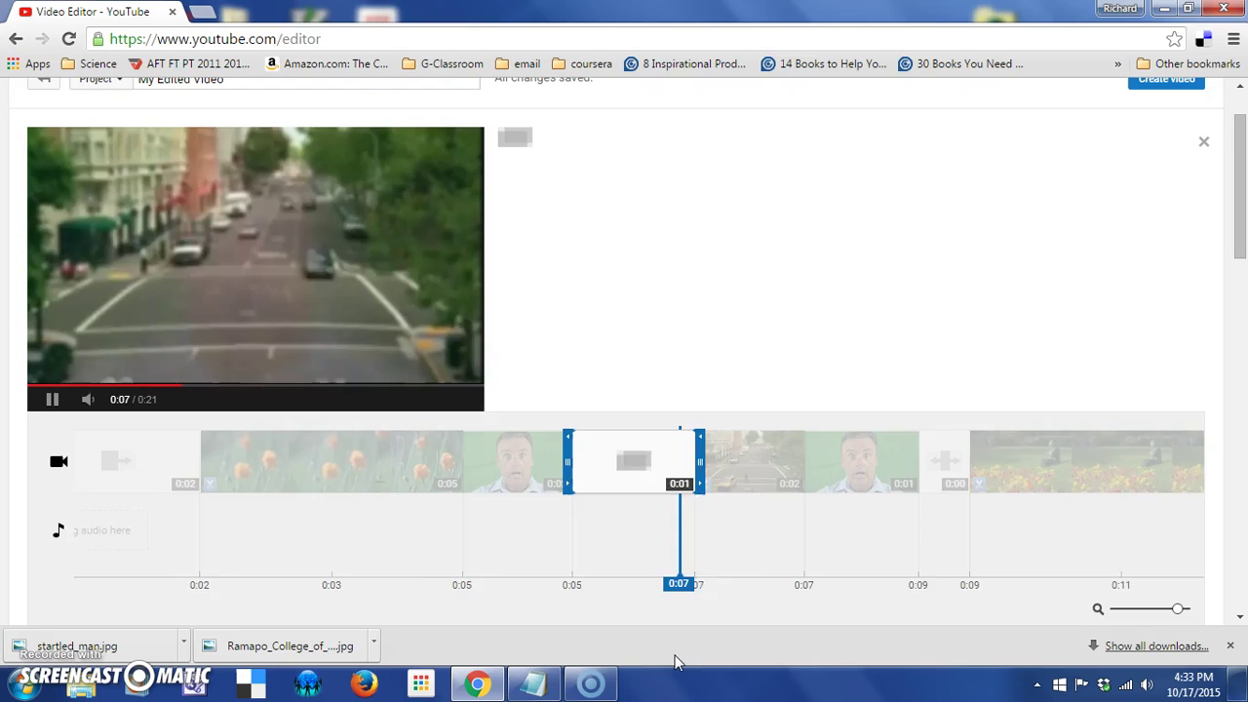
pyautogui.click(52, 399)
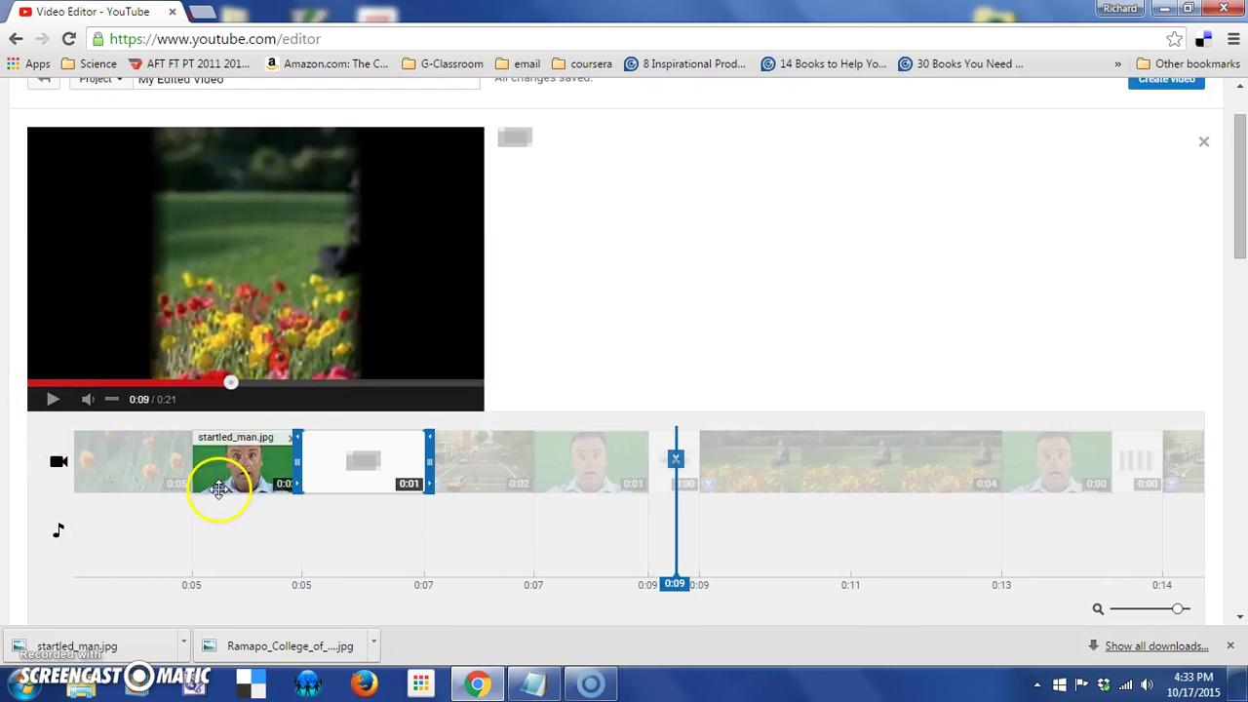
pyautogui.click(790, 576)
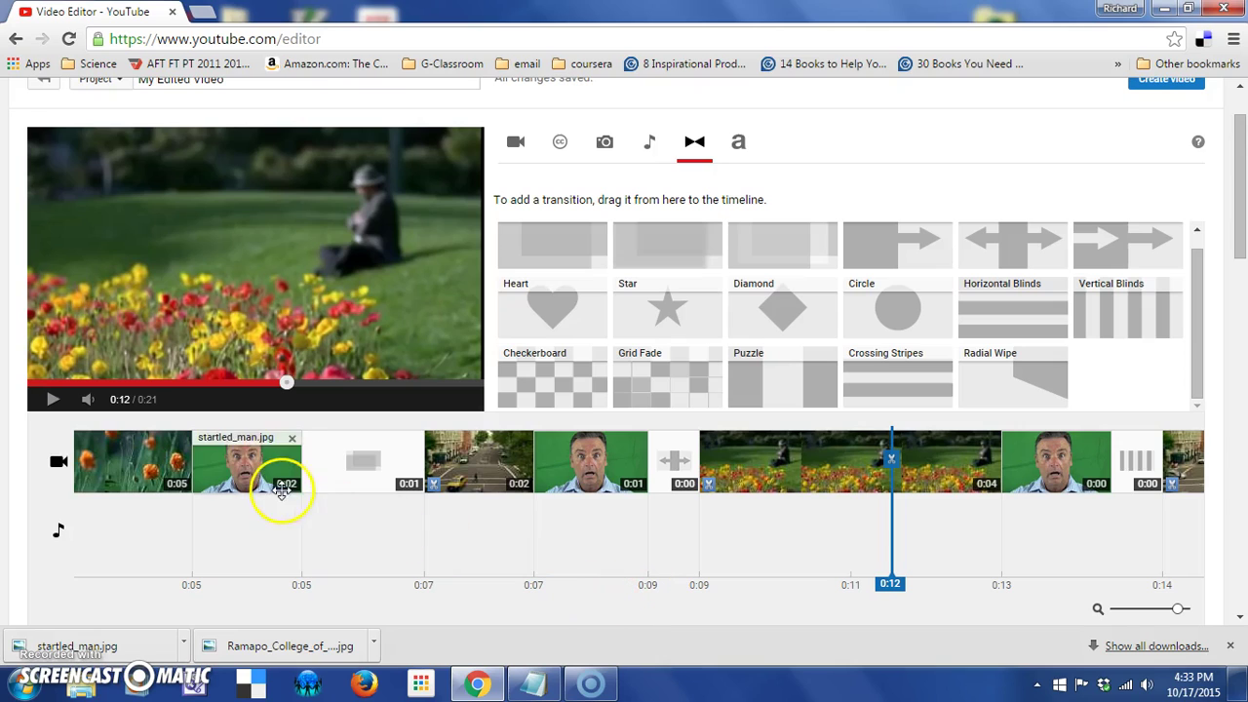
pyautogui.moveTo(247, 473); pyautogui.dragTo(596, 479)
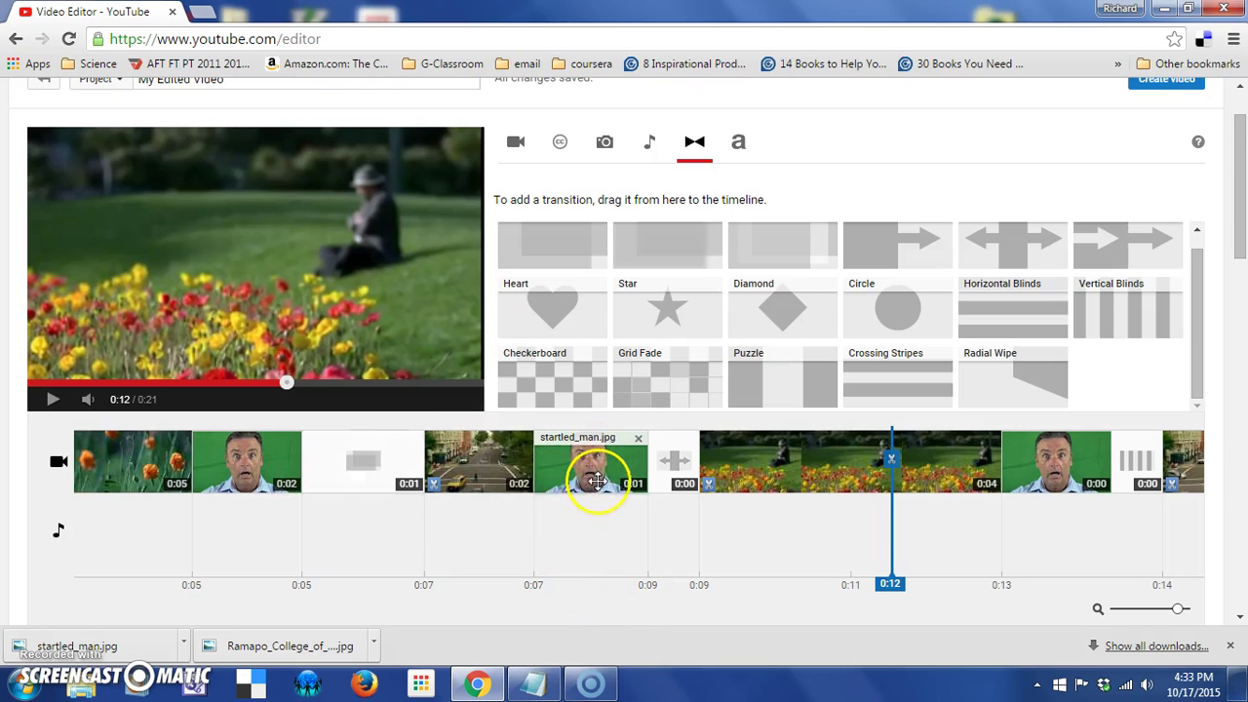
pyautogui.click(394, 477)
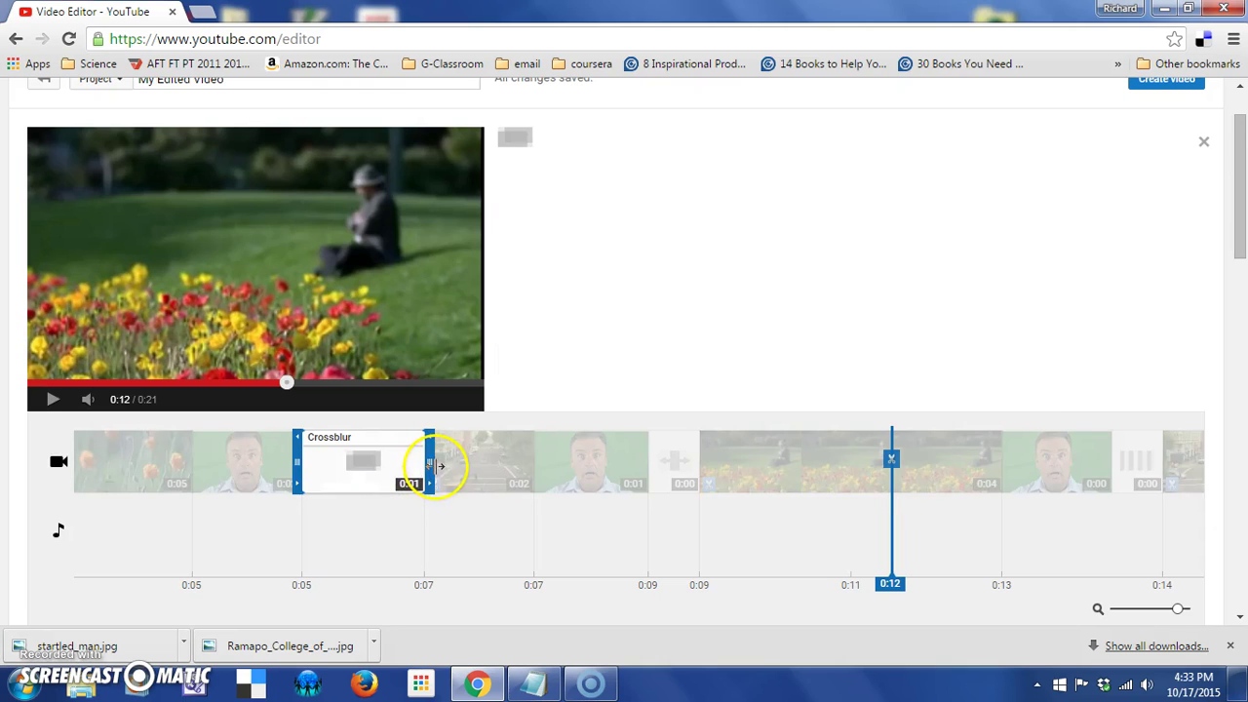
pyautogui.moveTo(430, 464); pyautogui.dragTo(426, 464)
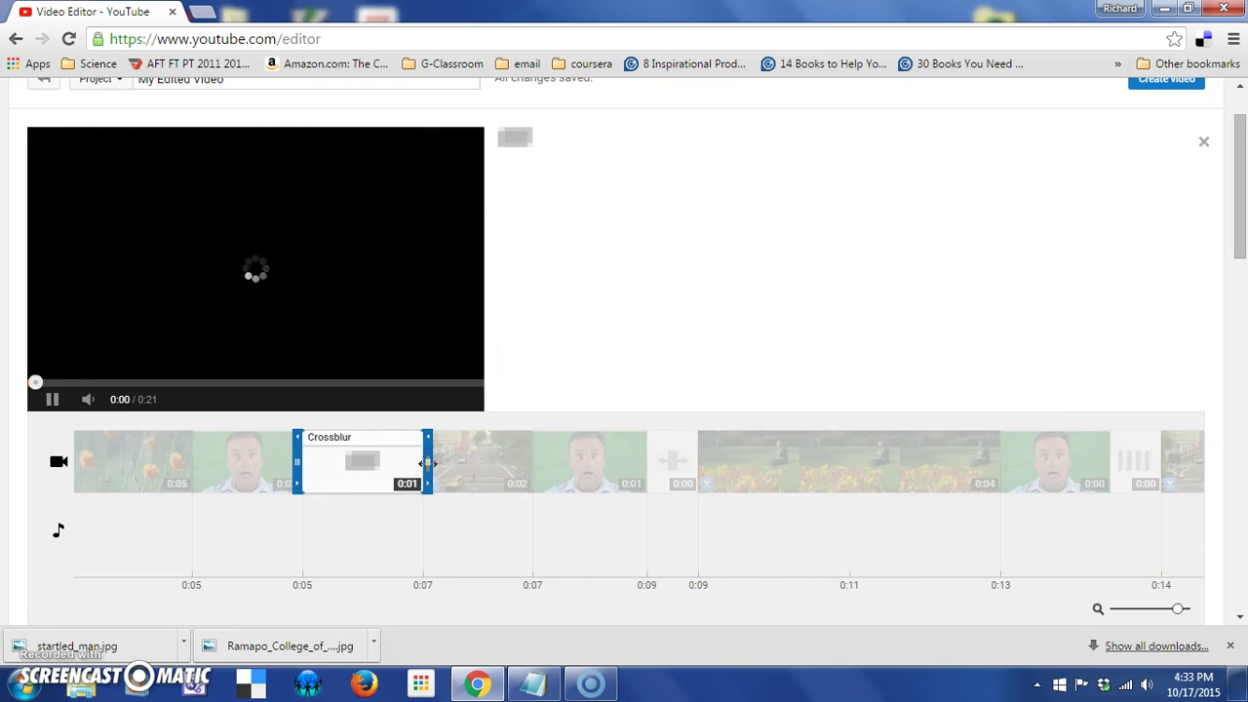
pyautogui.click(56, 400)
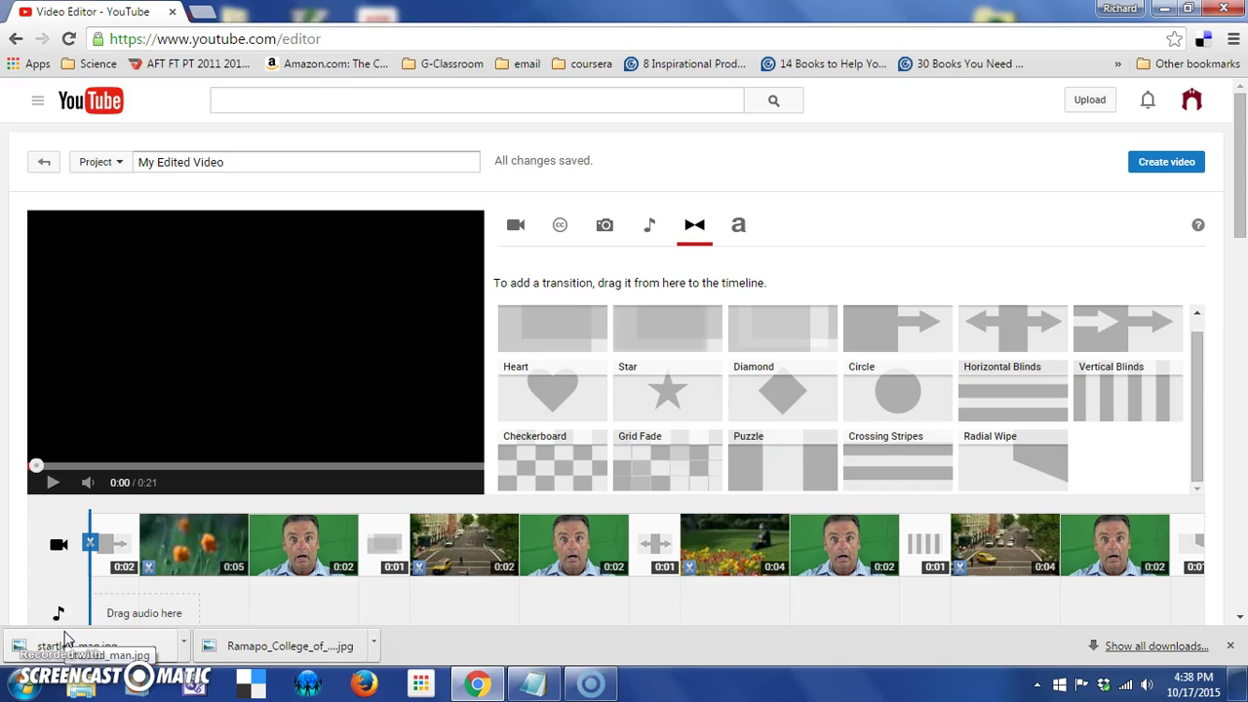
# - Play back the full 0:21 edit from the beginning in the preview player
pyautogui.moveTo(66, 639); pyautogui.dragTo(395, 571)
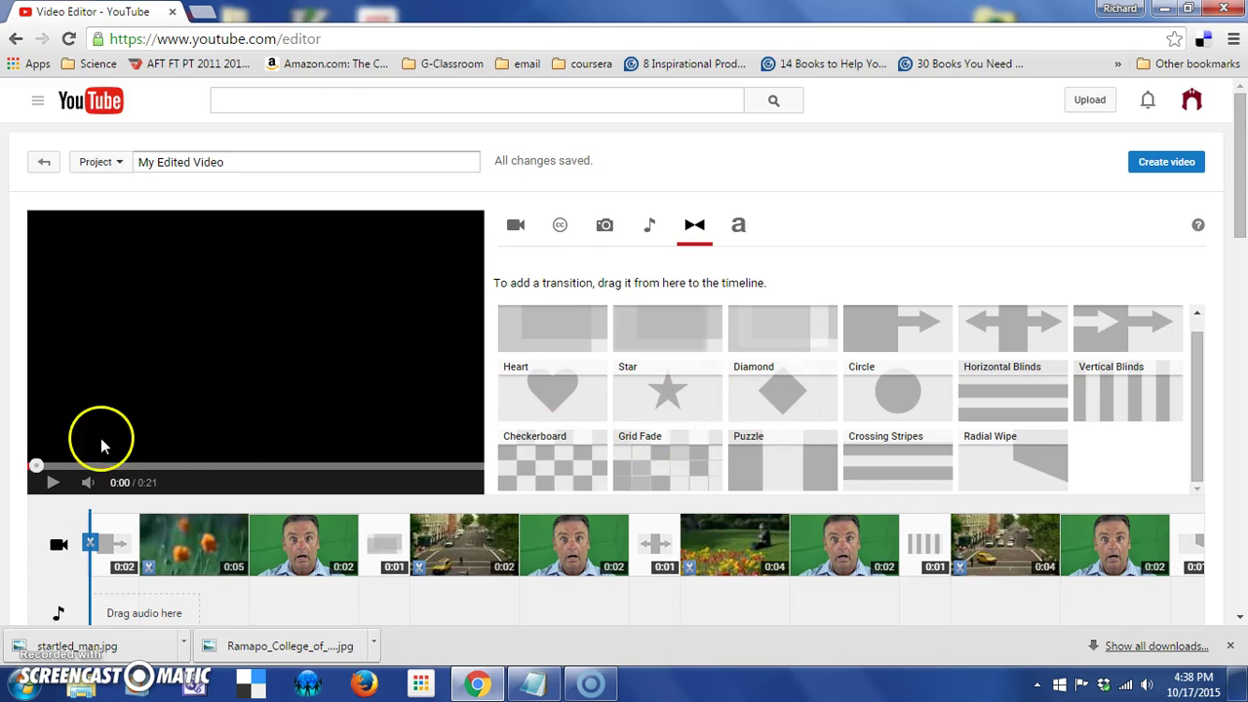
pyautogui.click(56, 483)
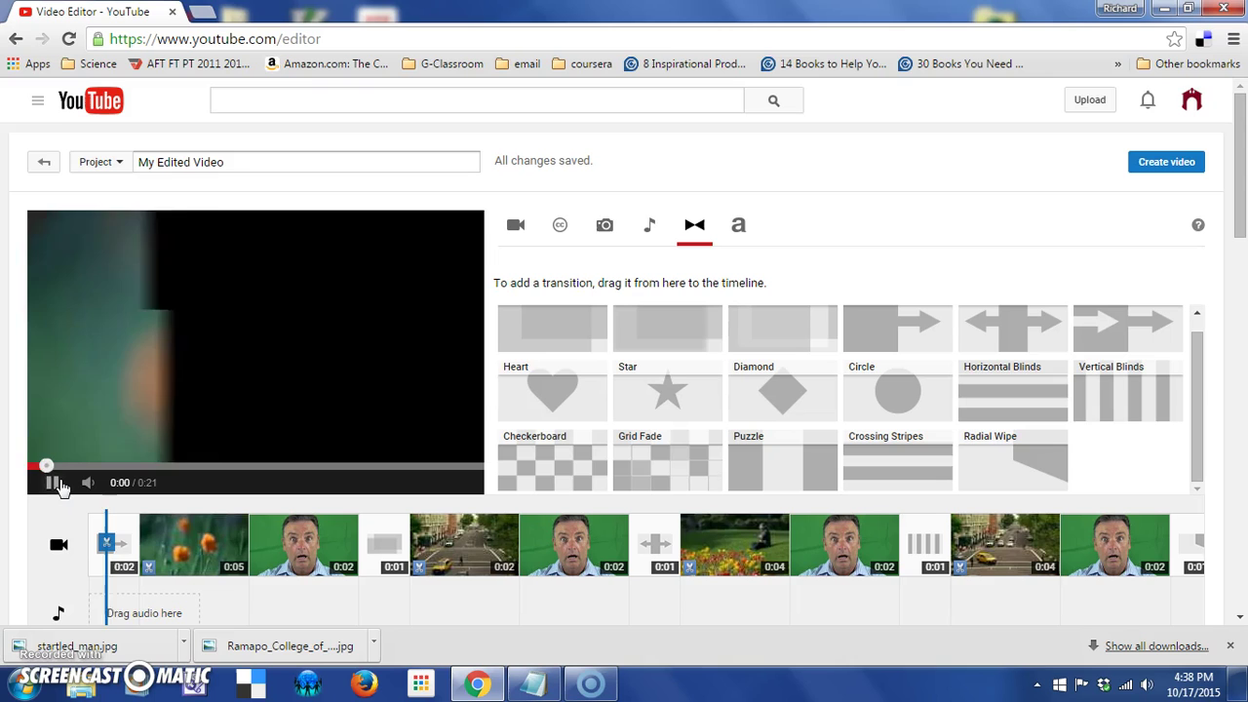